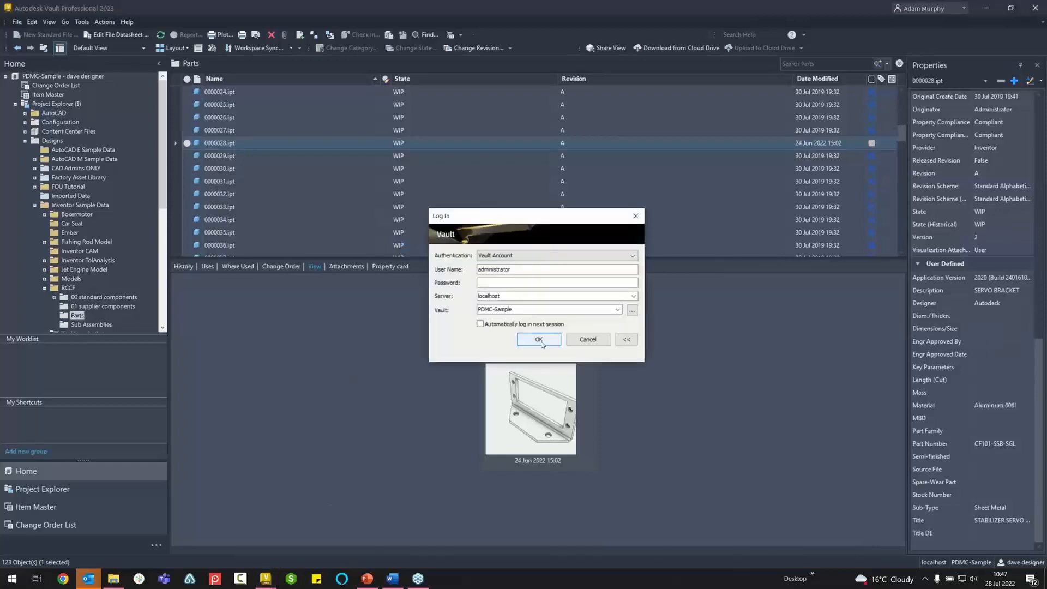
Log in to the PDMC-Sample vault for Sovelia Vault Settings and collapse every expandable category in the settings tree.
{"action": "left_click", "coordinate": [540, 340]}
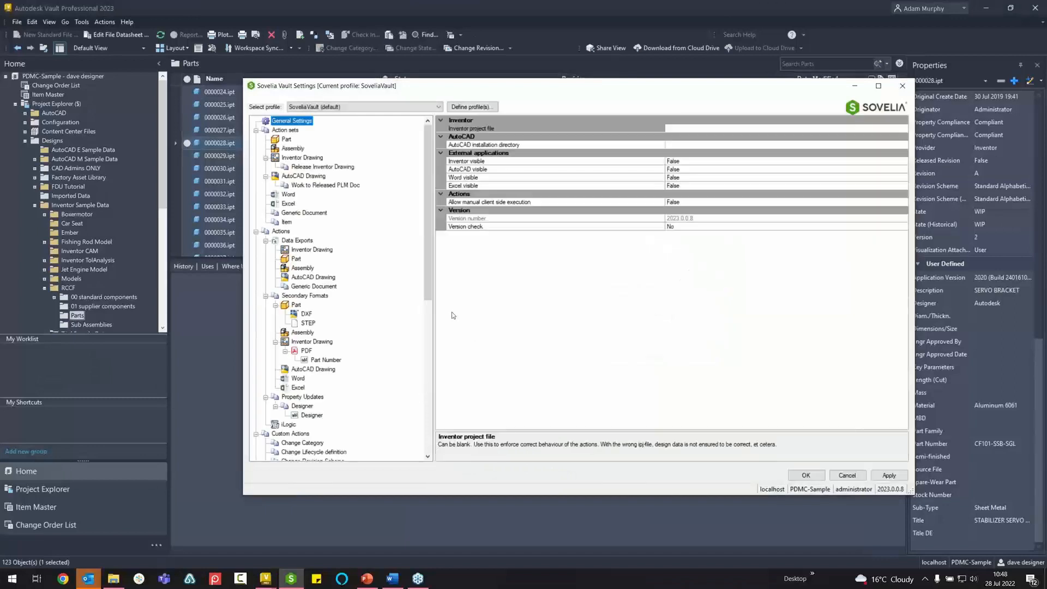
{"action": "left_click", "coordinate": [256, 129]}
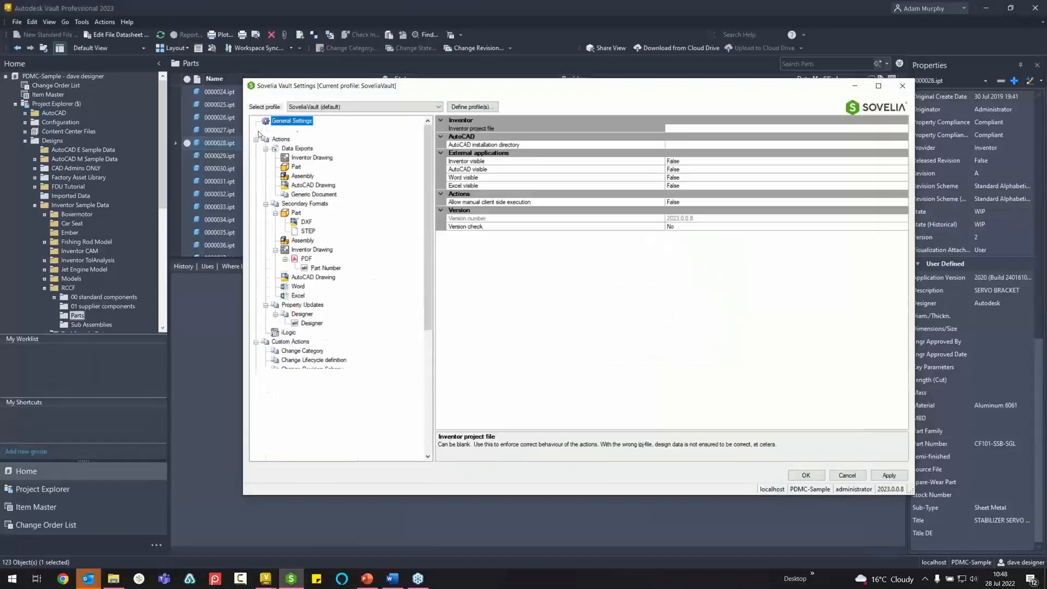
{"action": "left_click", "coordinate": [256, 139]}
{"action": "left_click", "coordinate": [256, 148]}
{"action": "left_click", "coordinate": [255, 158]}
{"action": "left_click", "coordinate": [257, 168]}
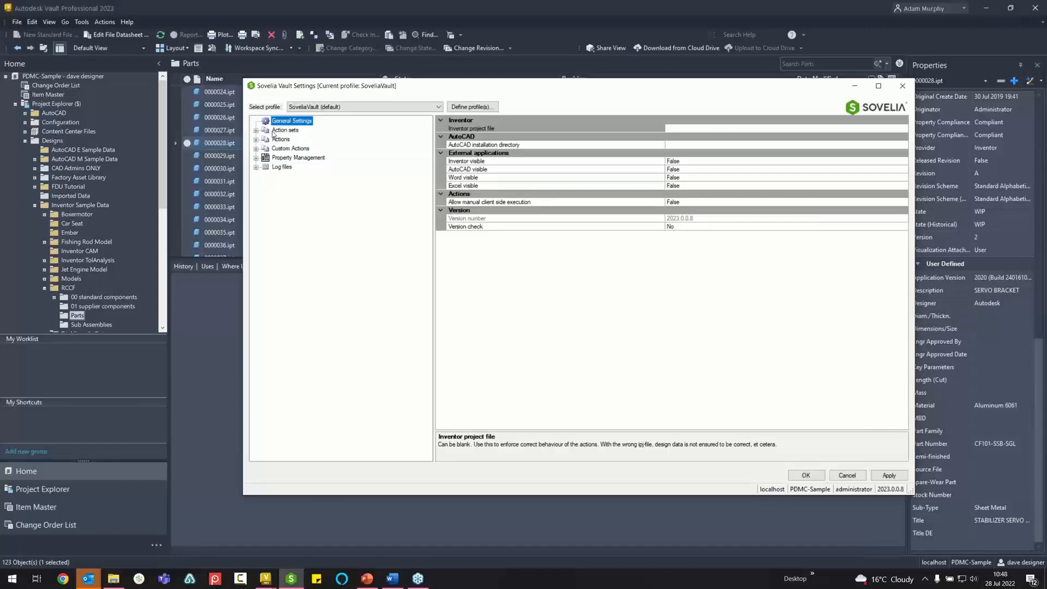
Look over the General Settings and Action sets categories, and expand Actions to show its exports, secondary formats and property updates.
{"action": "left_click", "coordinate": [290, 131]}
{"action": "left_click", "coordinate": [300, 122]}
{"action": "left_click", "coordinate": [285, 131]}
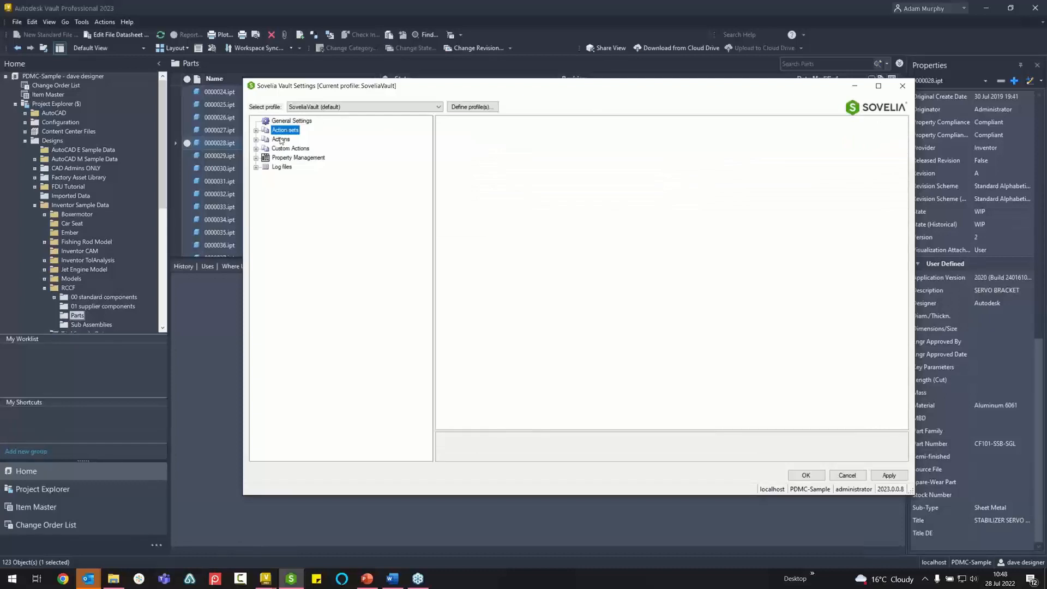
{"action": "left_click", "coordinate": [281, 140]}
{"action": "left_click", "coordinate": [256, 139]}
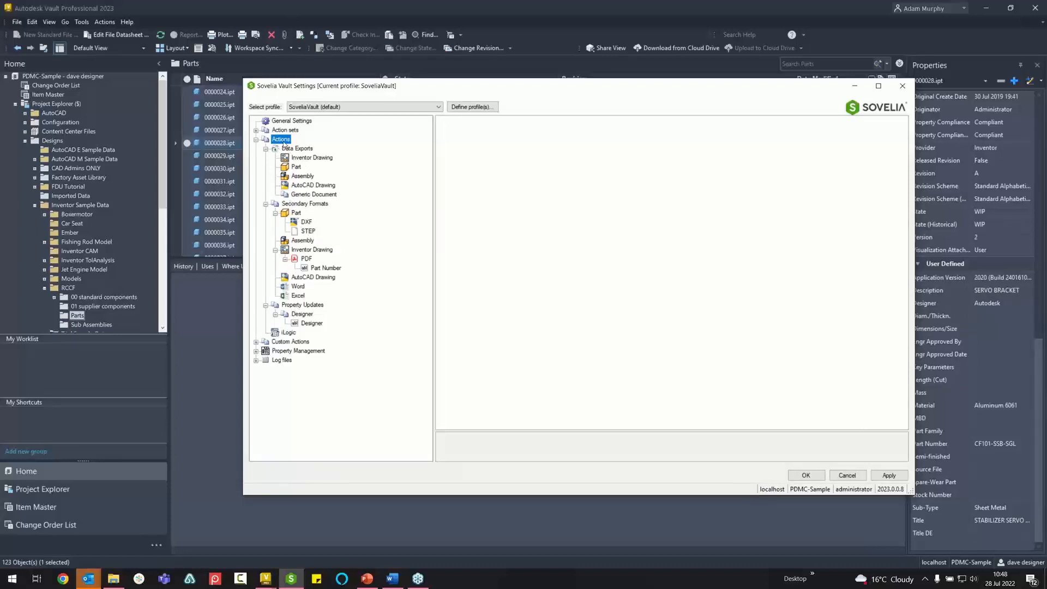
Open the PDF secondary format for Inventor drawings and look through its full list of settings.
{"action": "left_click", "coordinate": [307, 250]}
{"action": "left_click", "coordinate": [308, 260]}
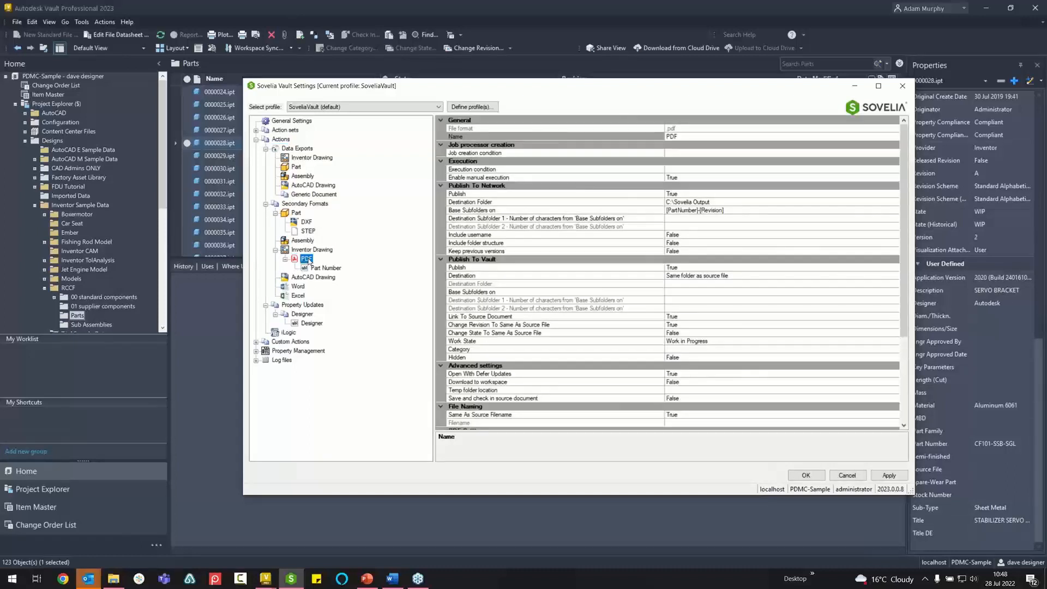
{"action": "scroll", "coordinate": [754, 266], "scroll_direction": "down", "scroll_amount": 4}
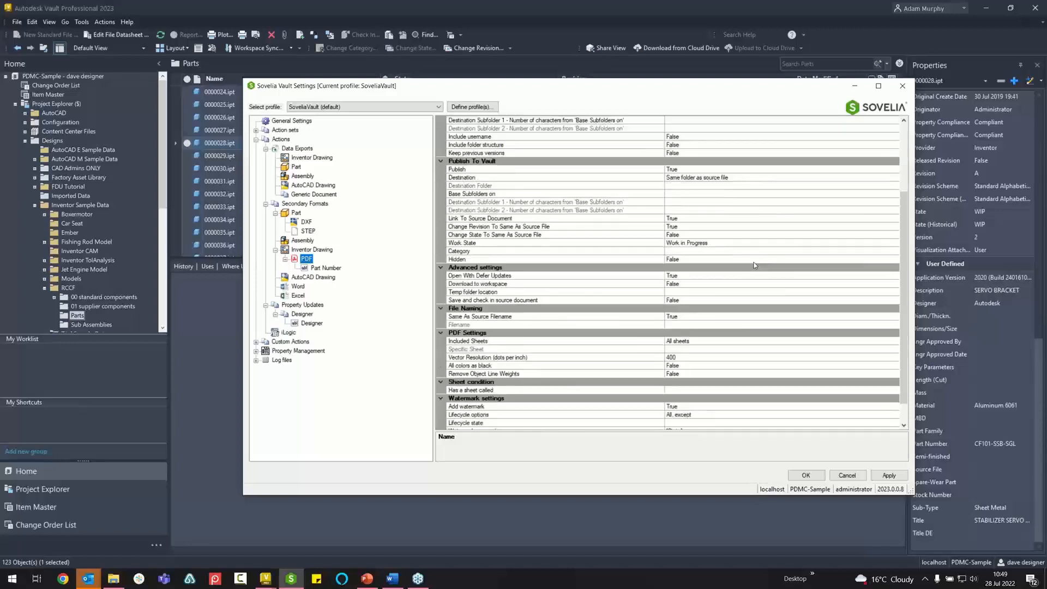
{"action": "scroll", "coordinate": [754, 266], "scroll_direction": "up", "scroll_amount": 4}
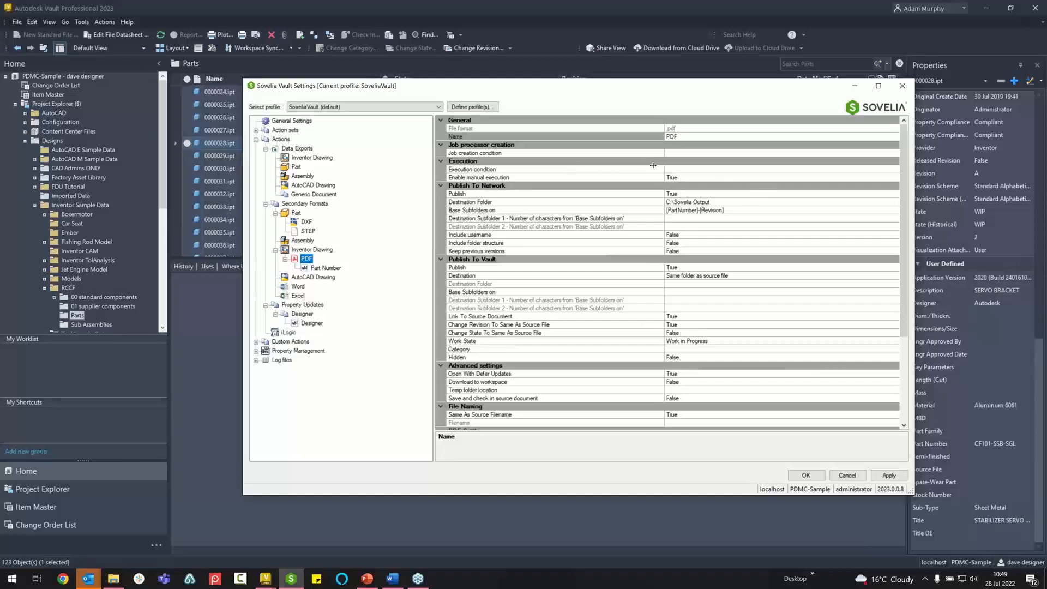
Inspect the PDF format's network destination folder, its Vault destination options, and its file naming and watermark settings.
{"action": "left_click", "coordinate": [720, 202]}
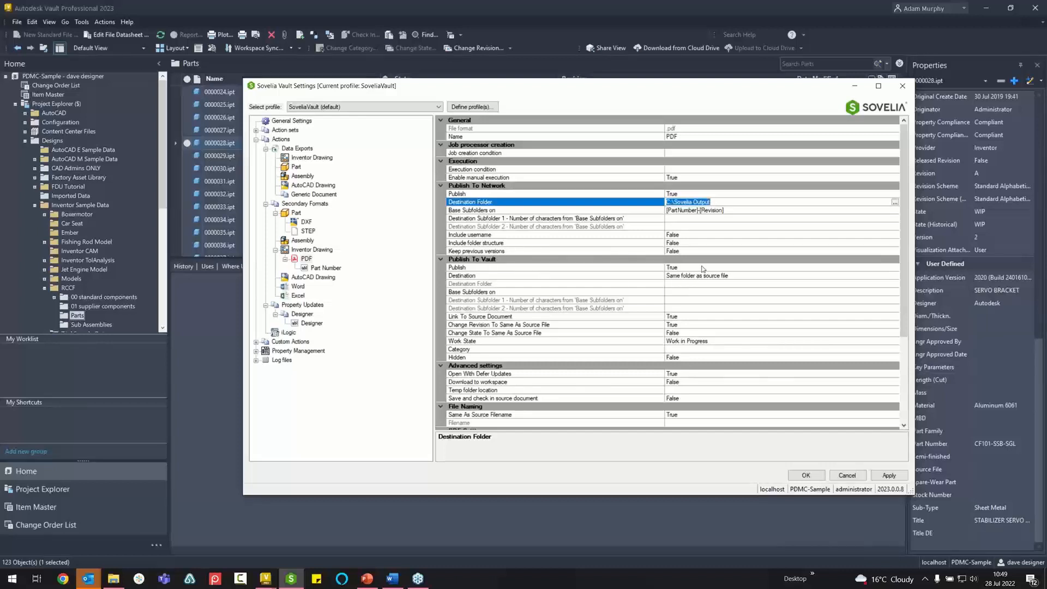
{"action": "left_click", "coordinate": [763, 276]}
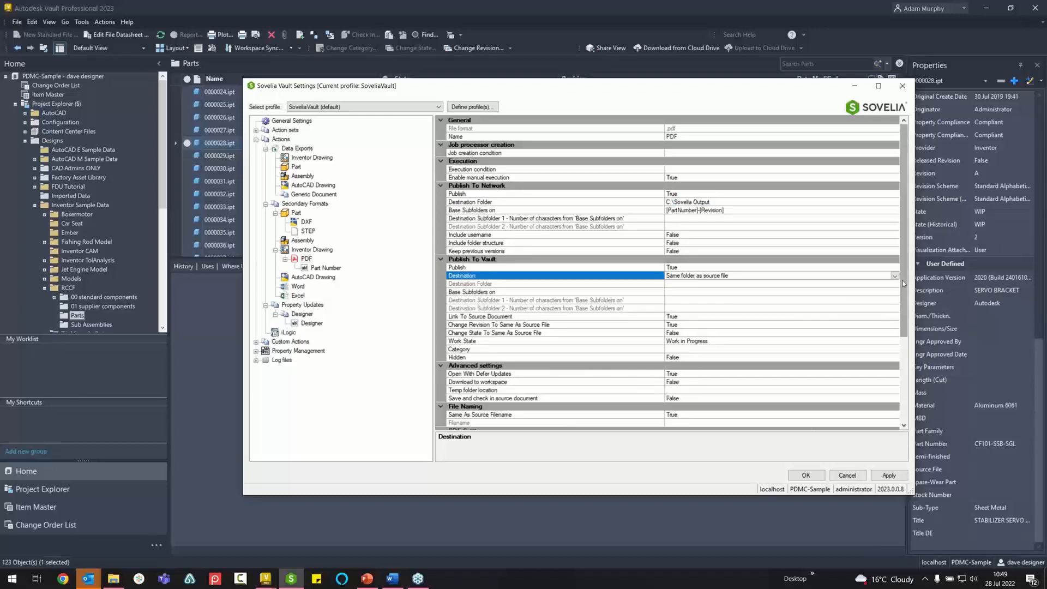
{"action": "scroll", "coordinate": [642, 277], "scroll_direction": "down", "scroll_amount": 5}
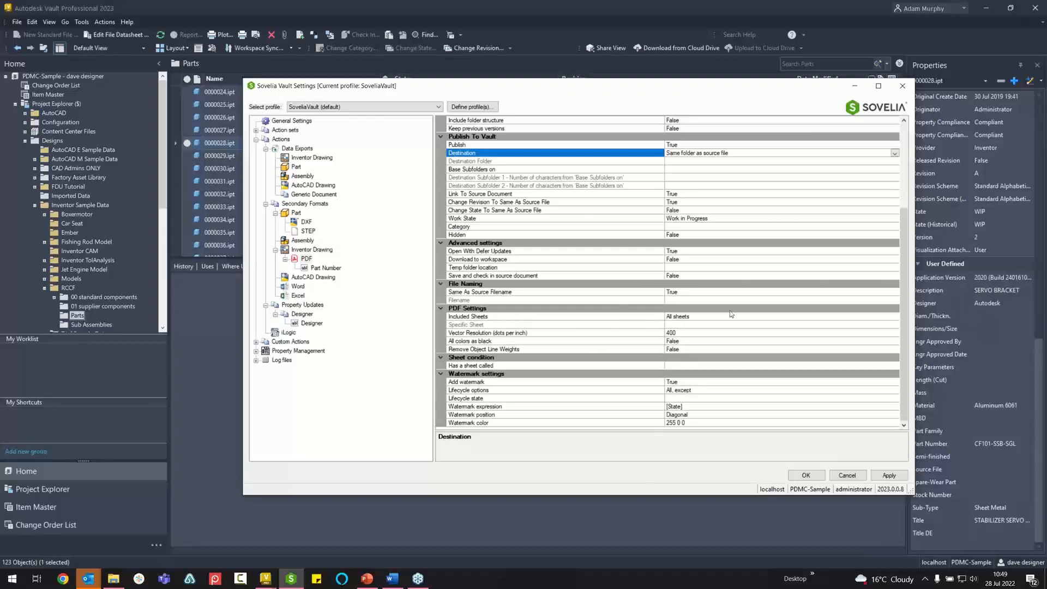
{"action": "scroll", "coordinate": [730, 314], "scroll_direction": "up", "scroll_amount": 2}
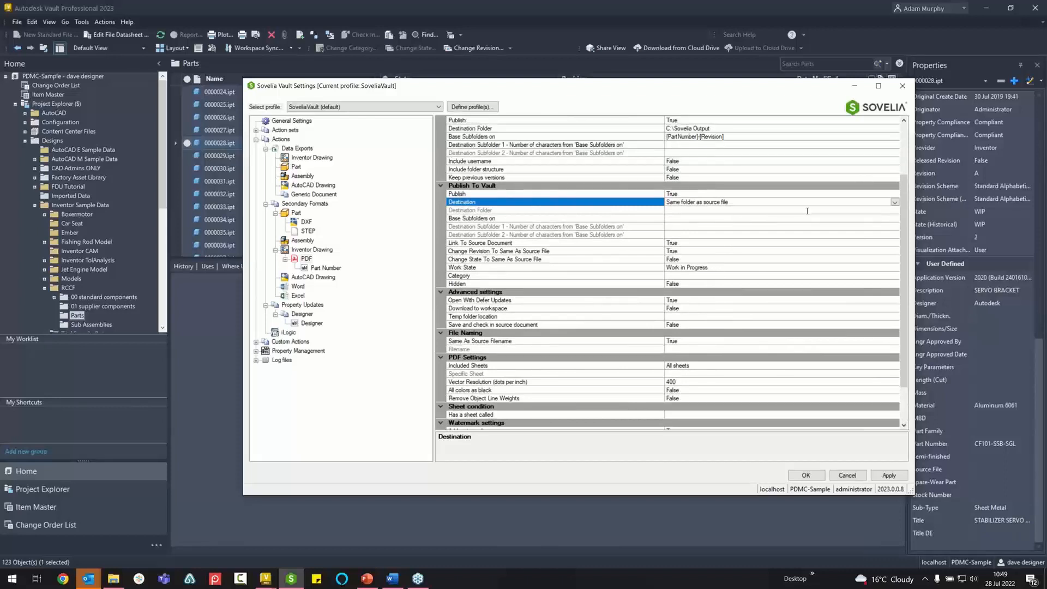
{"action": "left_click", "coordinate": [894, 202]}
{"action": "left_click", "coordinate": [774, 210]}
{"action": "scroll", "coordinate": [742, 343], "scroll_direction": "down", "scroll_amount": 2}
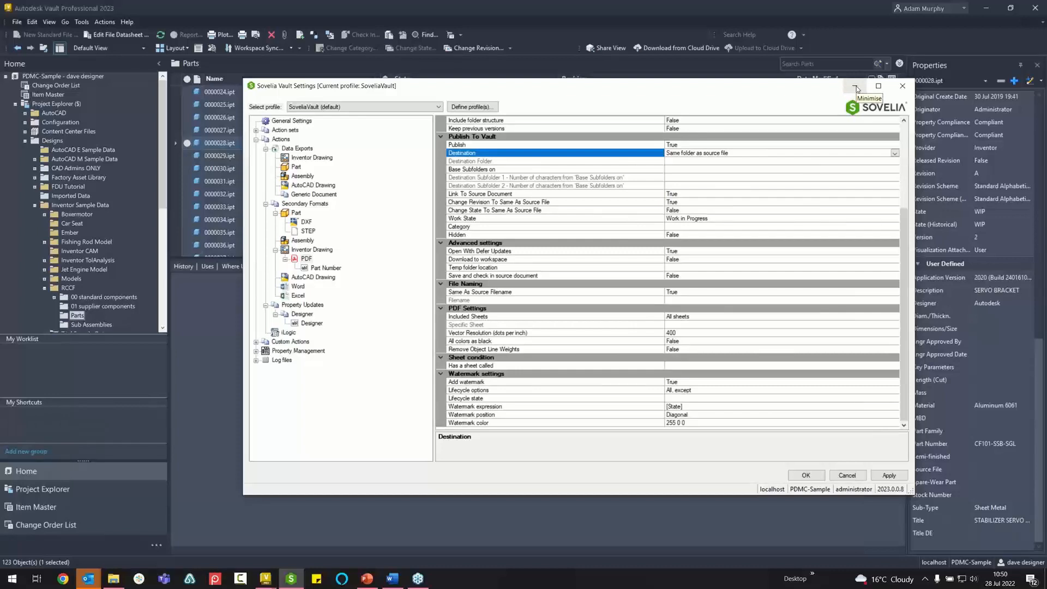
Review the available Custom Actions, including Kill Process, Delete Attachment and Send mail by SMTP, and collapse the category.
{"action": "left_click", "coordinate": [256, 140]}
{"action": "left_click", "coordinate": [256, 148]}
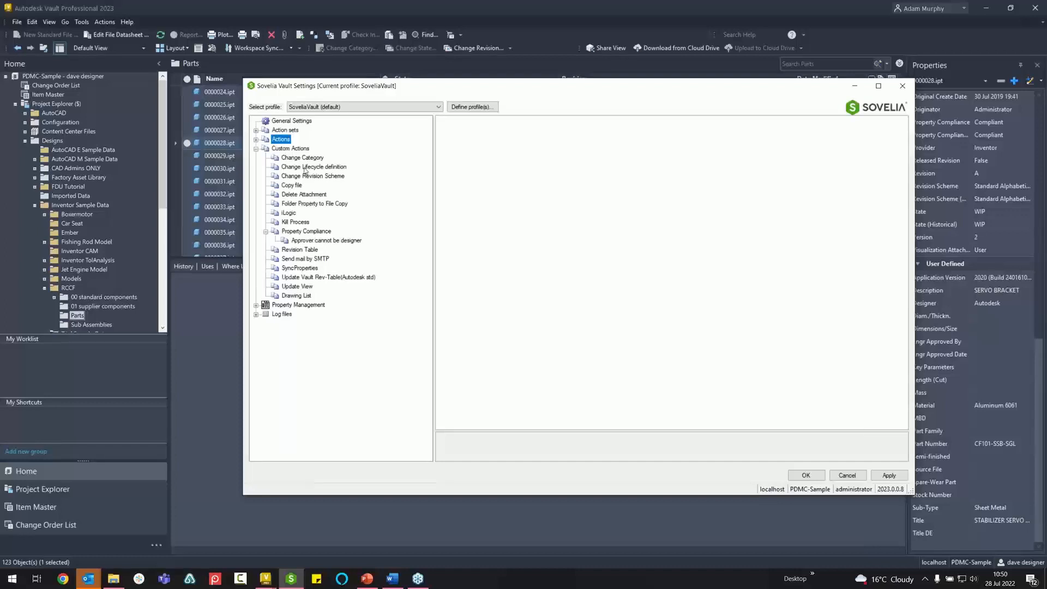
{"action": "left_click", "coordinate": [303, 222]}
{"action": "left_click", "coordinate": [309, 195]}
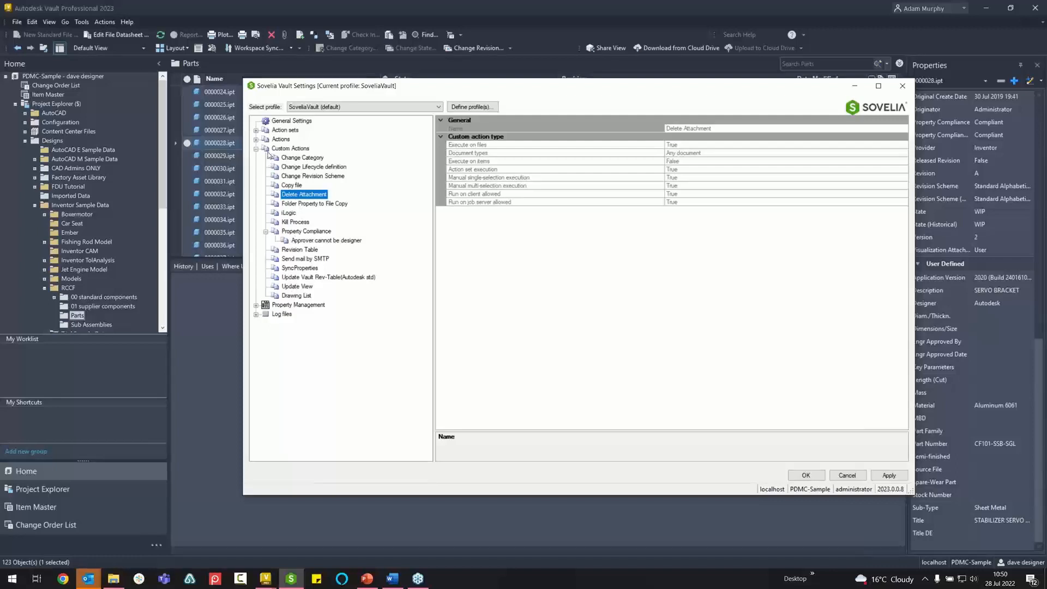
{"action": "left_click", "coordinate": [319, 259]}
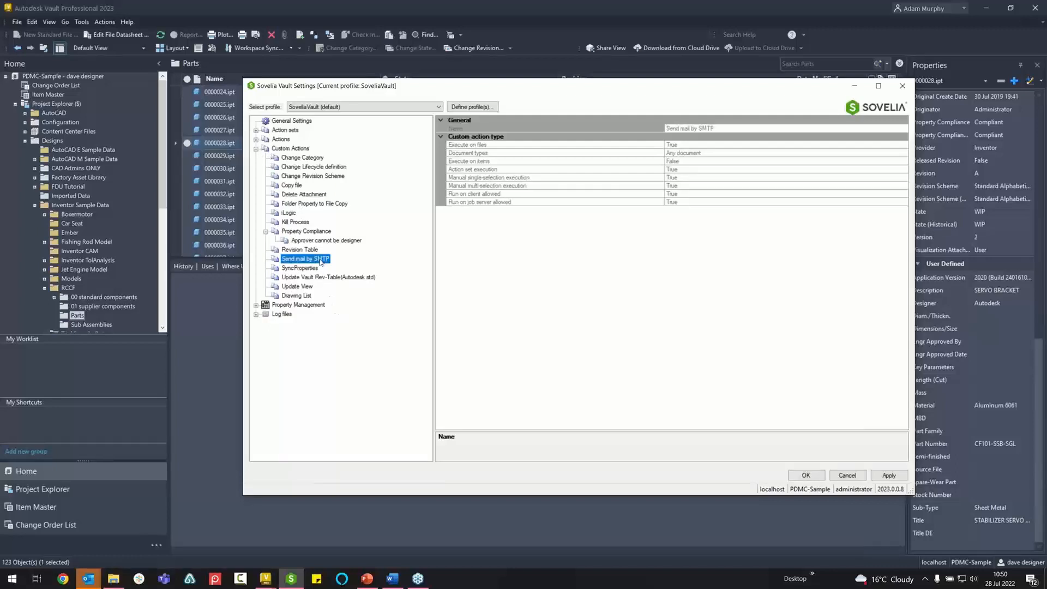
{"action": "left_click", "coordinate": [256, 149]}
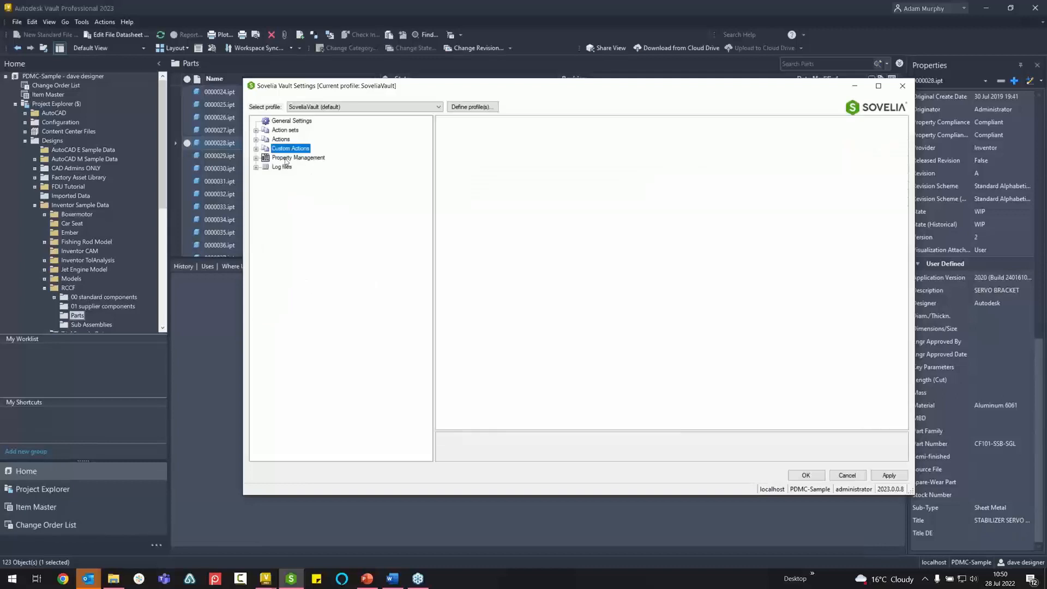
Expand Property Management to see the New Card fields, and view the matching property card for 0000028.ipt in Vault.
{"action": "left_click", "coordinate": [288, 158]}
{"action": "left_click", "coordinate": [256, 158]}
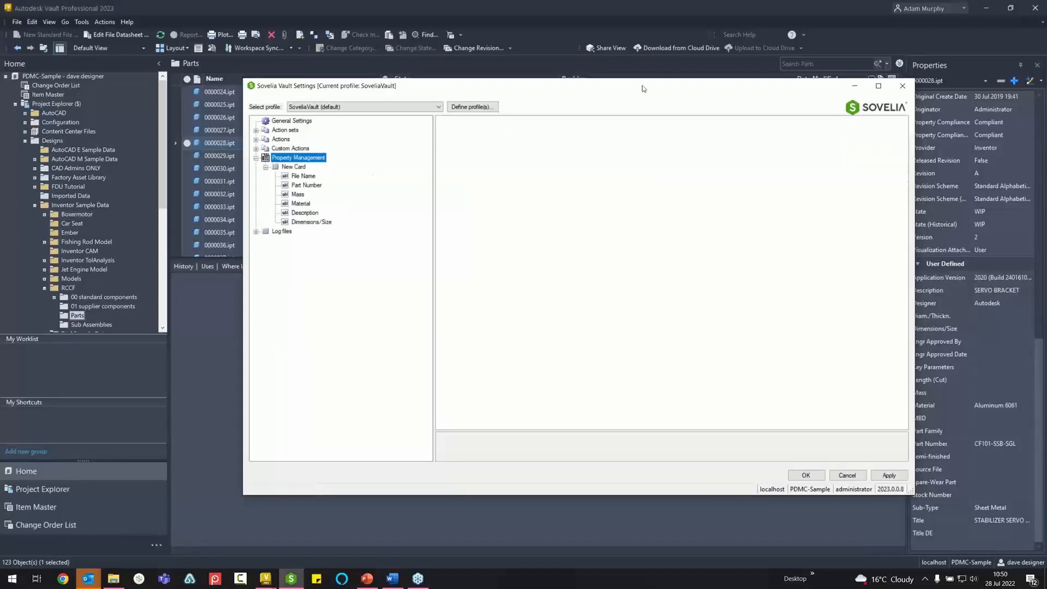
{"action": "left_click_drag", "start_coordinate": [643, 86], "coordinate": [623, 378]}
{"action": "left_click", "coordinate": [403, 267]}
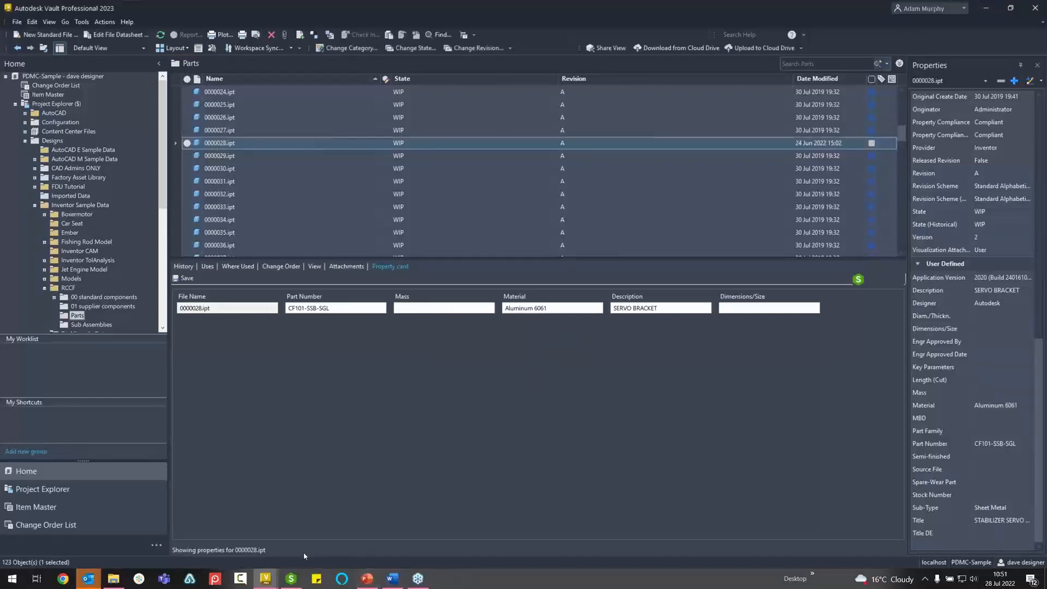
Return to Sovelia Vault Settings, look at the list of log files, and collapse Log files and Property Management.
{"action": "left_click", "coordinate": [291, 581]}
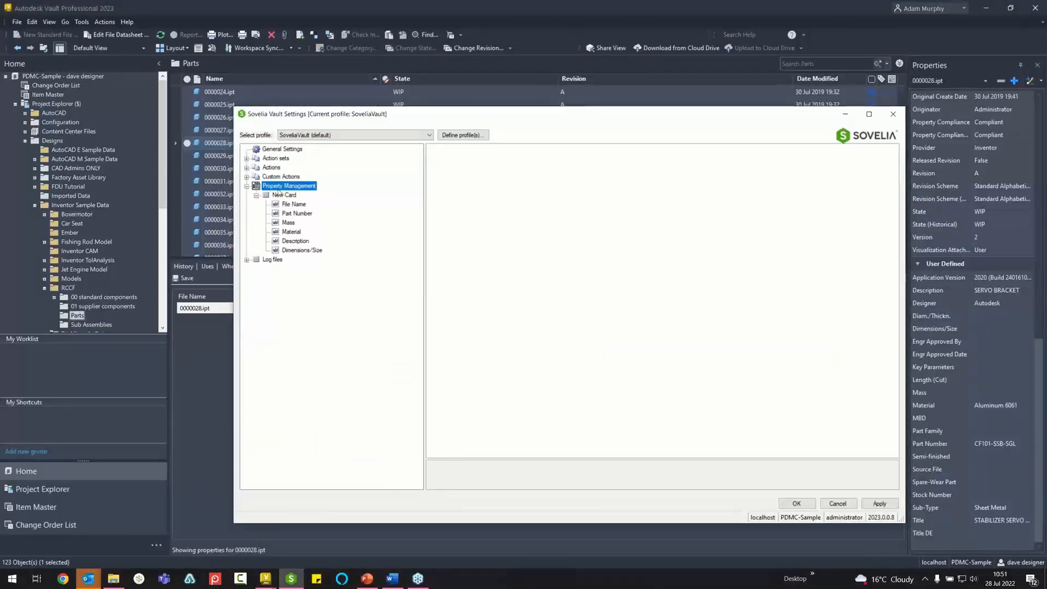
{"action": "double_click", "coordinate": [272, 259]}
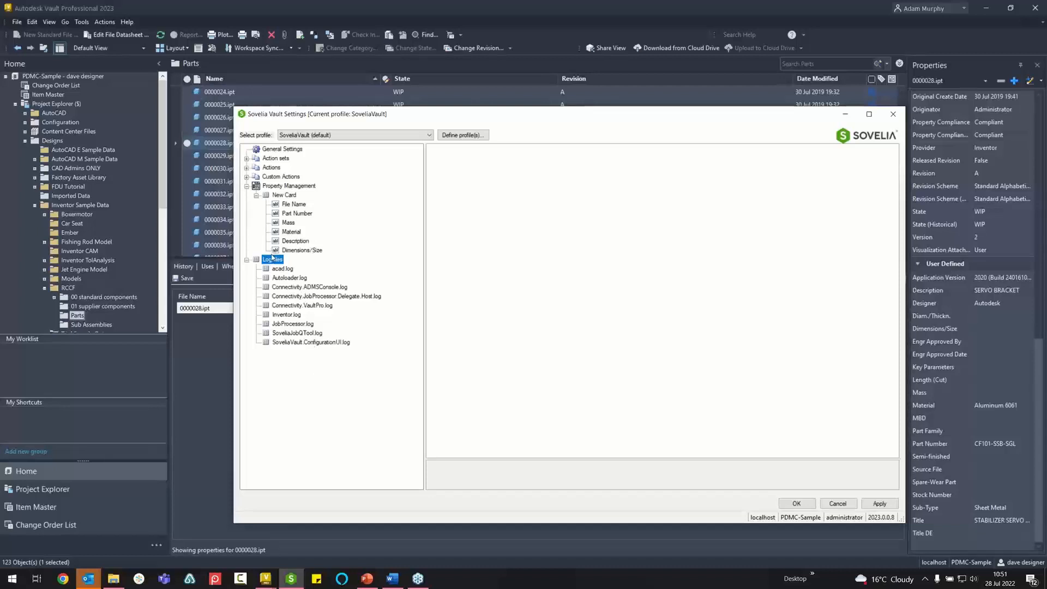
{"action": "left_click", "coordinate": [247, 259]}
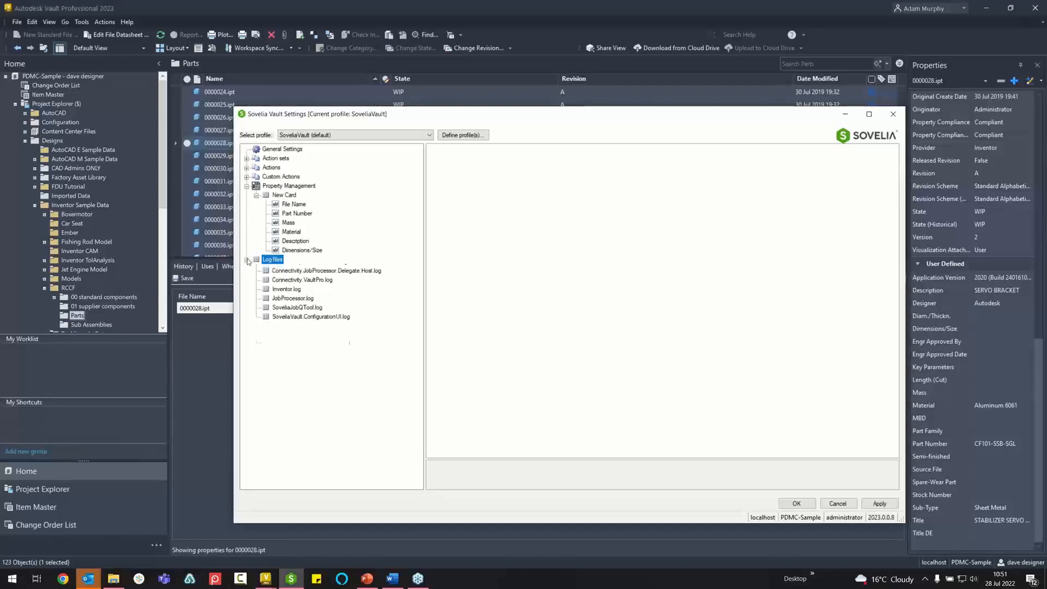
{"action": "left_click", "coordinate": [247, 186]}
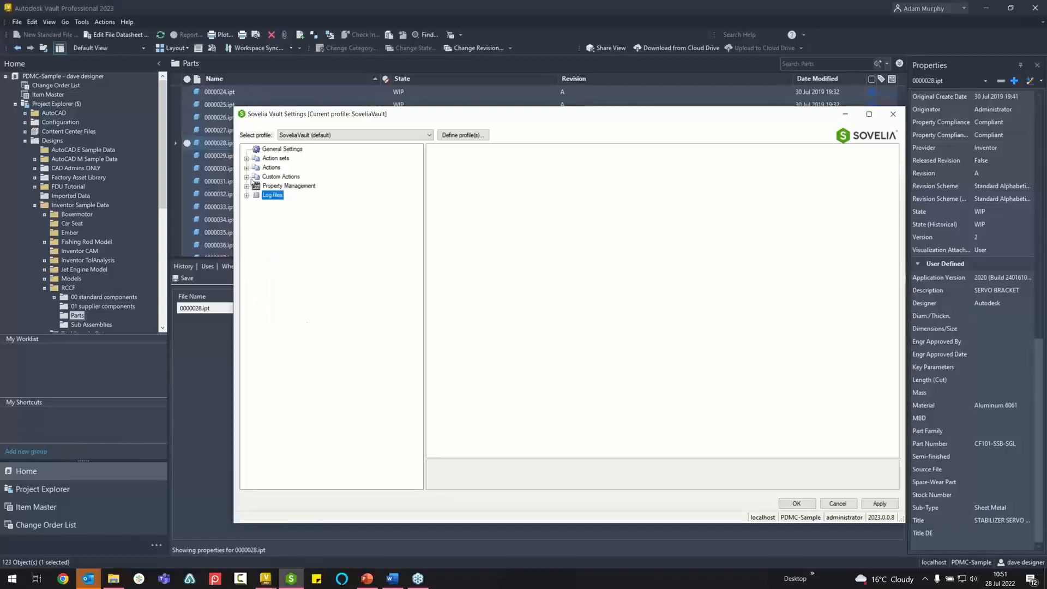
Examine the Release Inventor Drawing action set, its two queued actions, and the Work to Released PLM Doc action set.
{"action": "left_click", "coordinate": [268, 159]}
{"action": "left_click", "coordinate": [246, 159]}
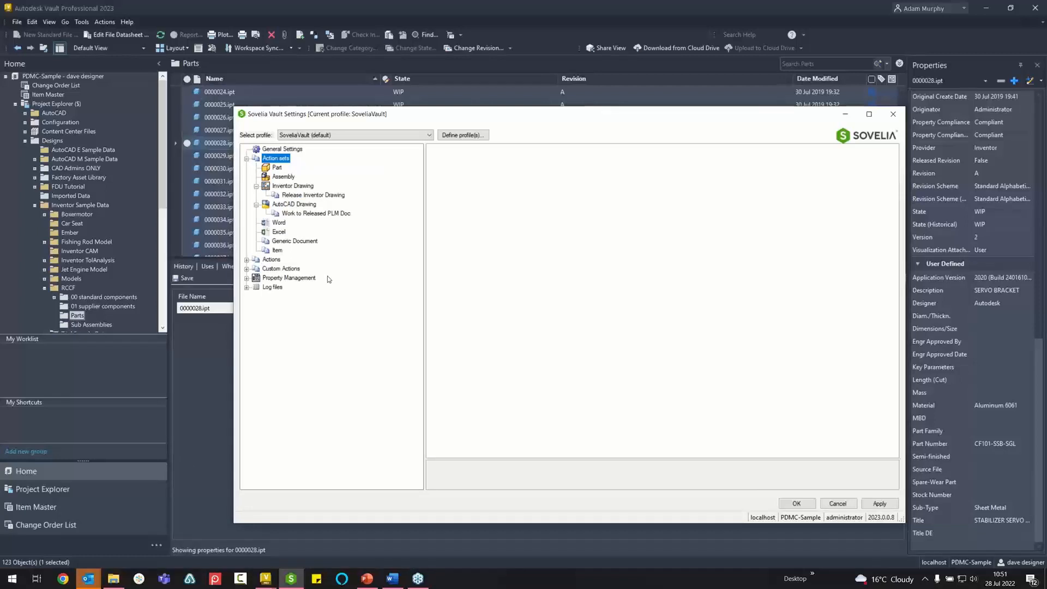
{"action": "left_click", "coordinate": [301, 194]}
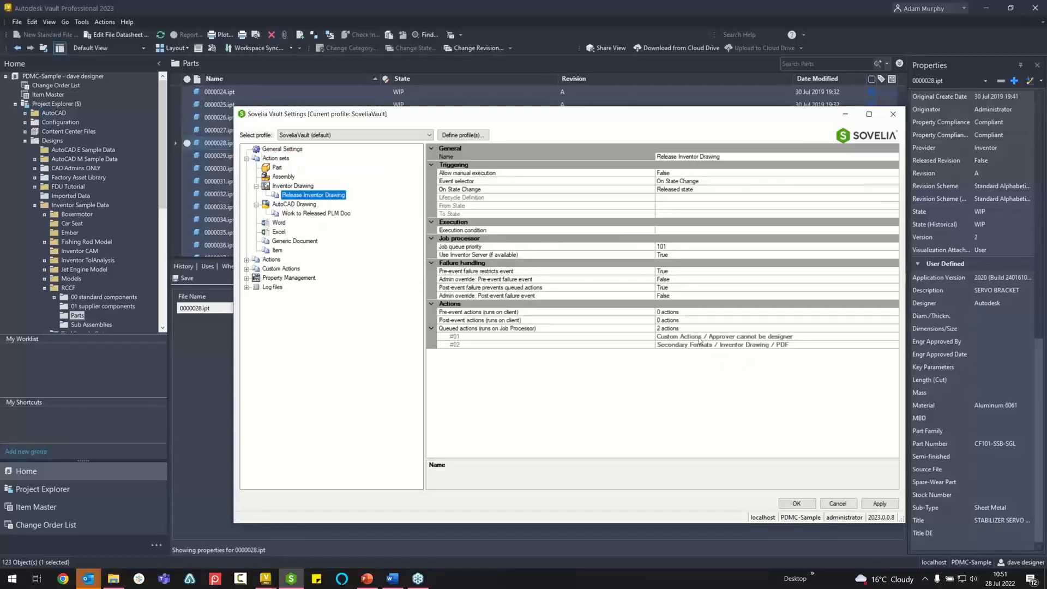
{"action": "left_click", "coordinate": [729, 336]}
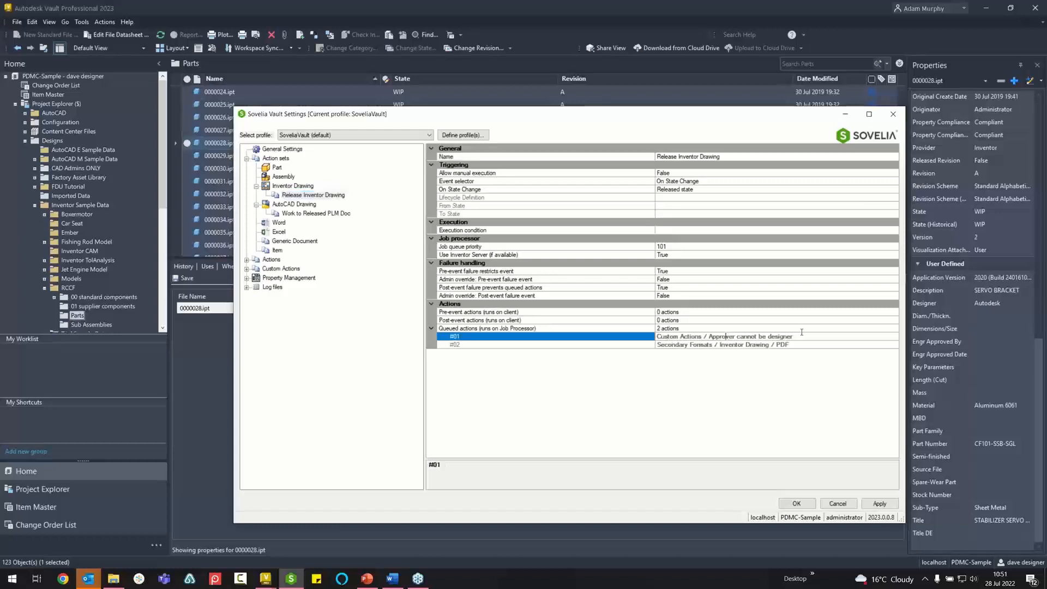
{"action": "key", "text": "shift+Home"}
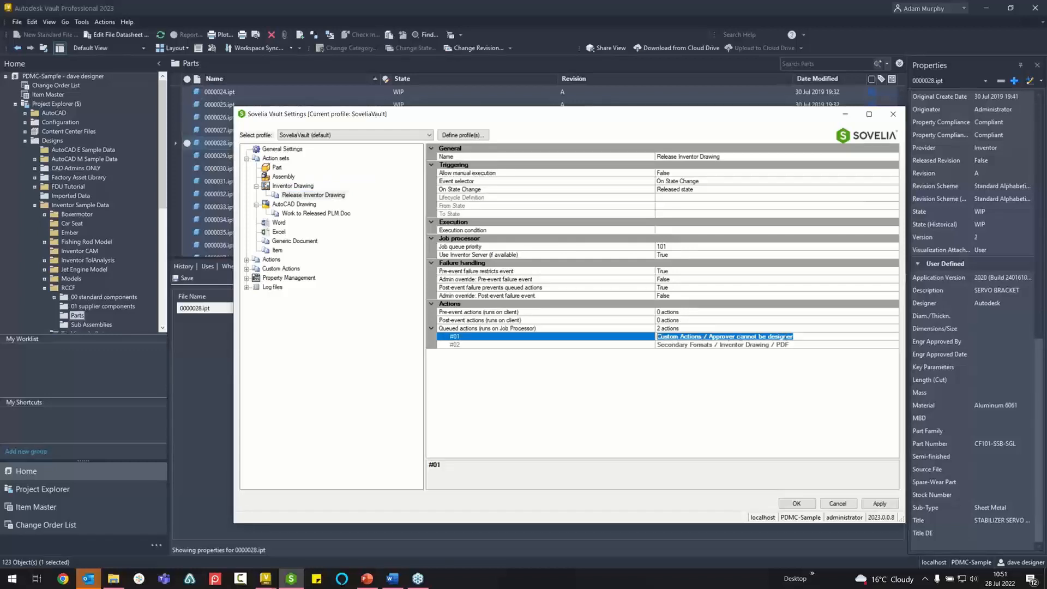
{"action": "left_click", "coordinate": [789, 344]}
{"action": "left_click_drag", "start_coordinate": [809, 344], "coordinate": [589, 348]}
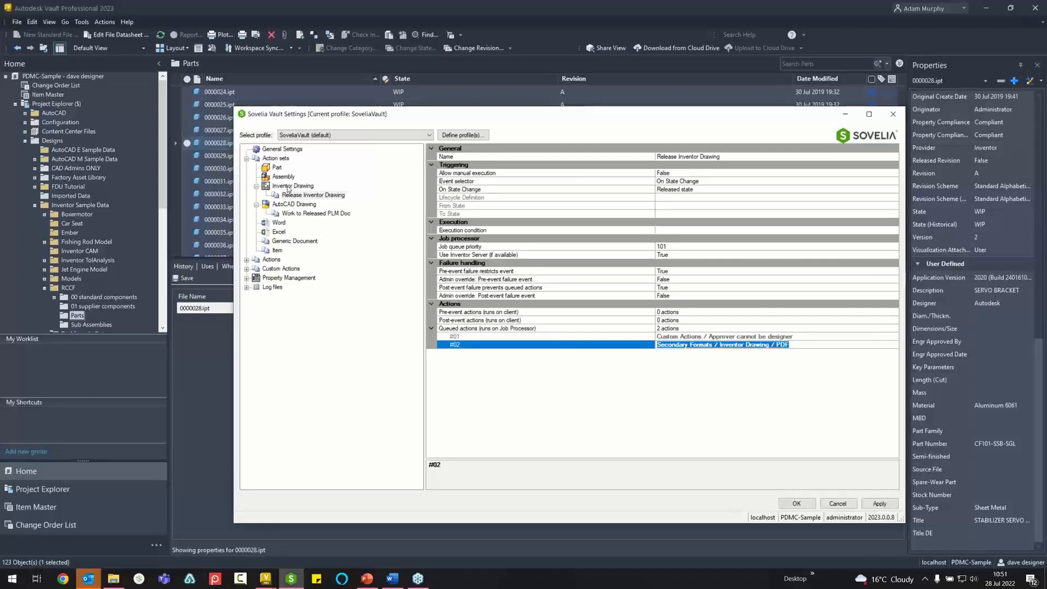
{"action": "left_click", "coordinate": [325, 213]}
{"action": "left_click", "coordinate": [309, 196]}
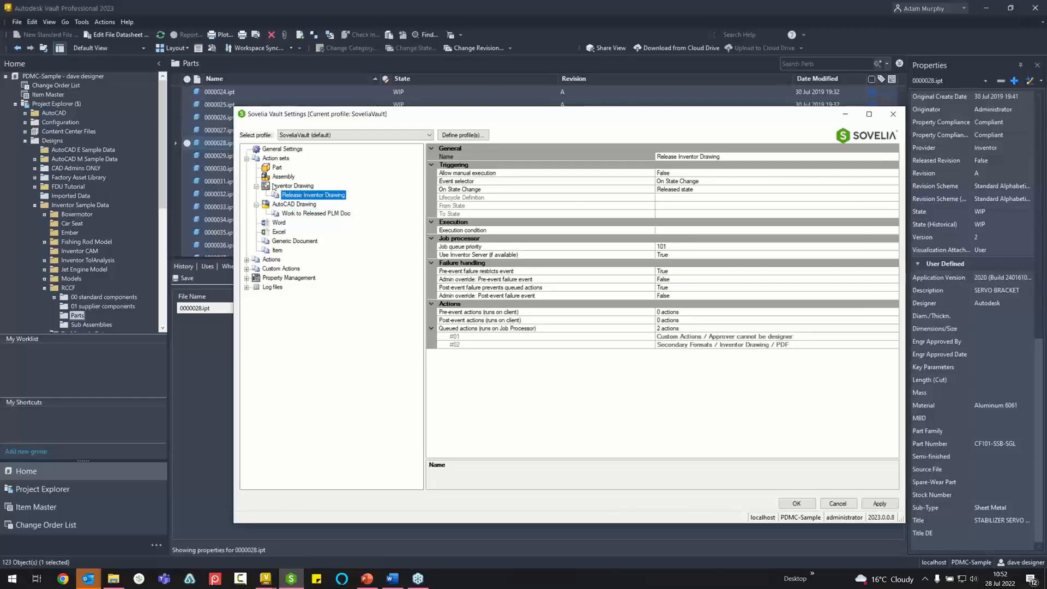
Switch back to Vault and generate DXF and STEP files for part 0000028.ipt with Sovelia Vault.
{"action": "left_click", "coordinate": [846, 115]}
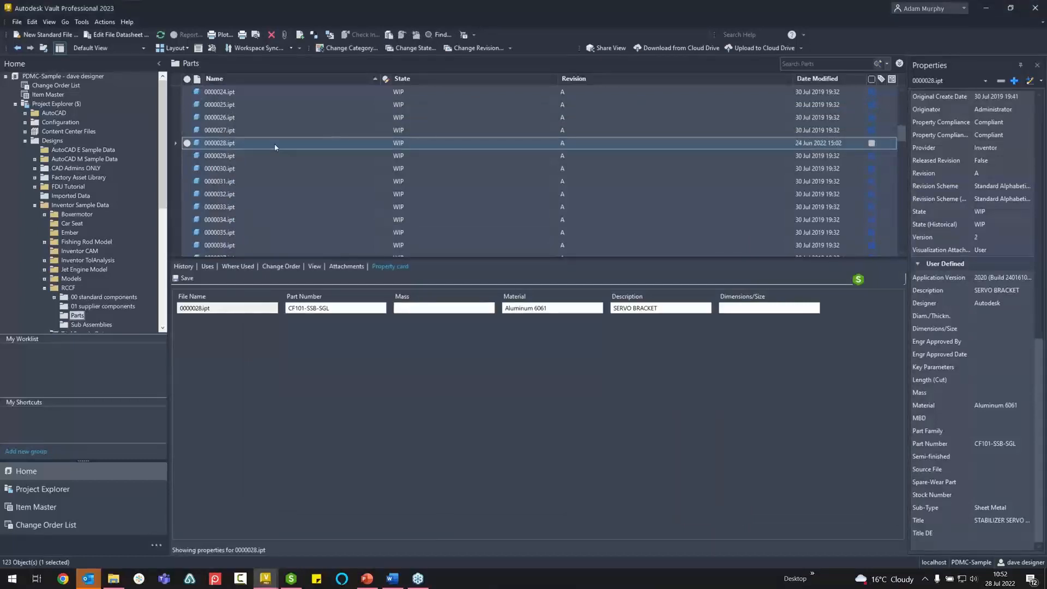
{"action": "left_click", "coordinate": [314, 267]}
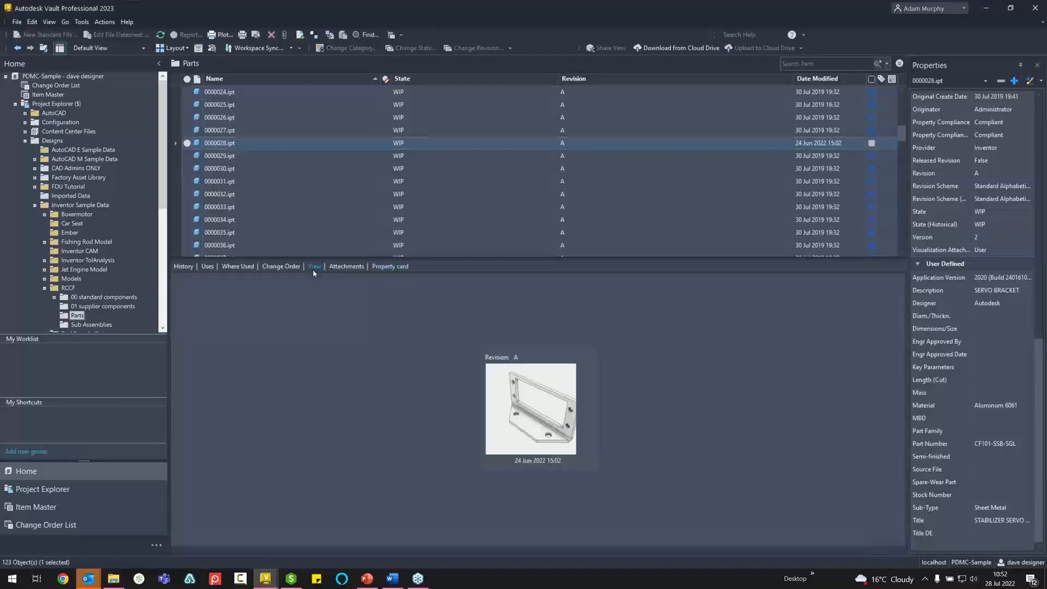
{"action": "right_click", "coordinate": [217, 144]}
{"action": "mouse_move", "coordinate": [281, 212]}
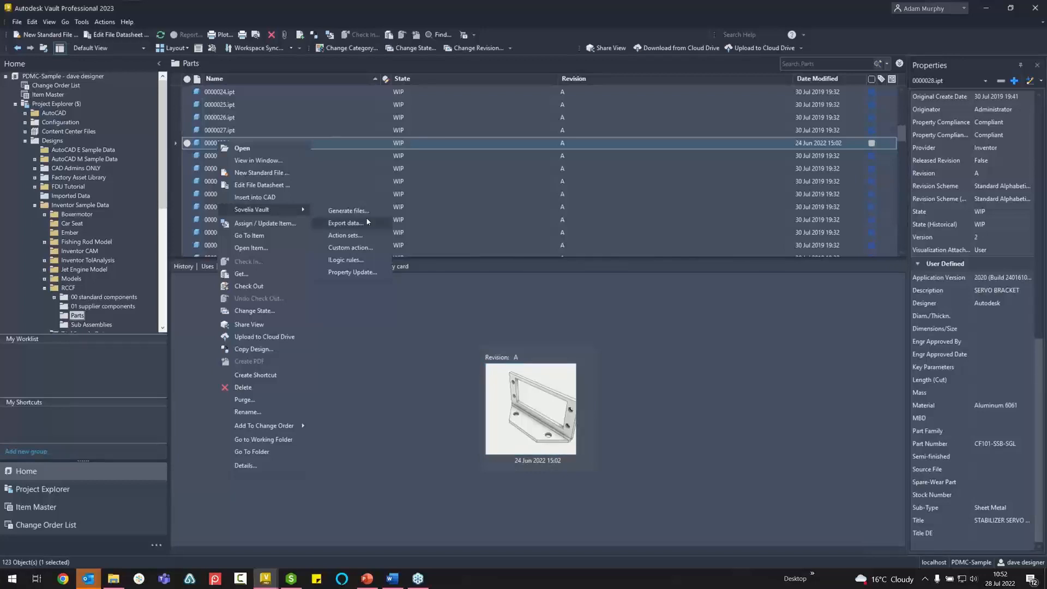
{"action": "left_click", "coordinate": [351, 212]}
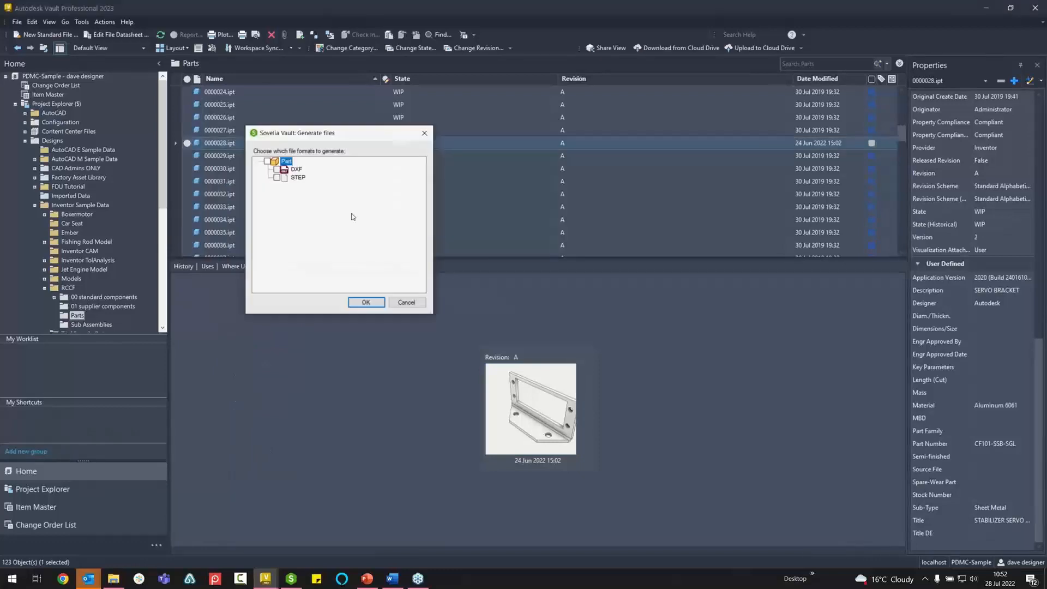
{"action": "left_click_drag", "start_coordinate": [342, 139], "coordinate": [473, 146]}
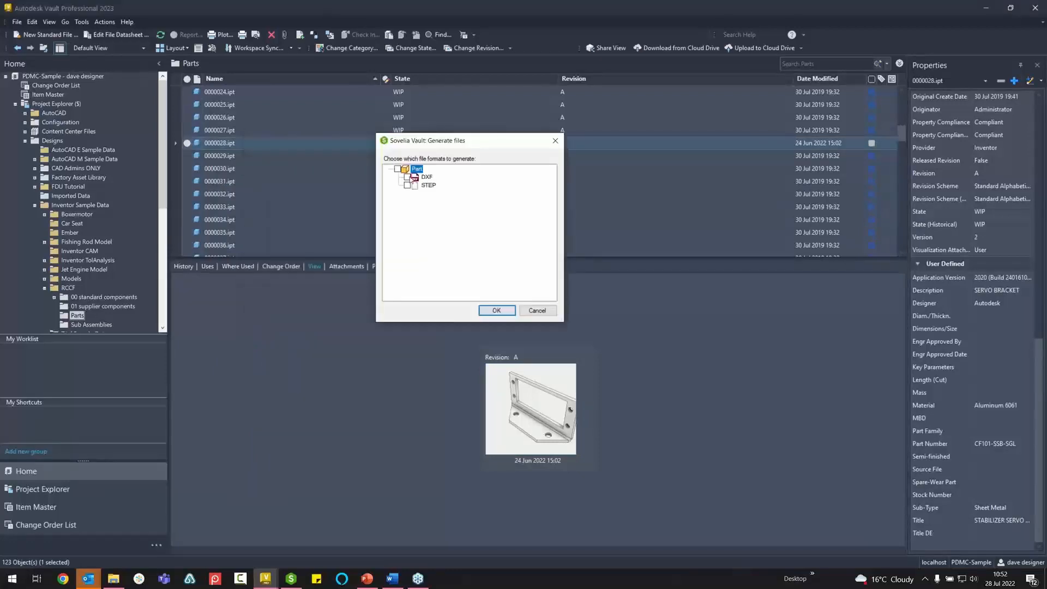
{"action": "left_click", "coordinate": [408, 177]}
{"action": "left_click", "coordinate": [407, 185]}
{"action": "left_click", "coordinate": [504, 312]}
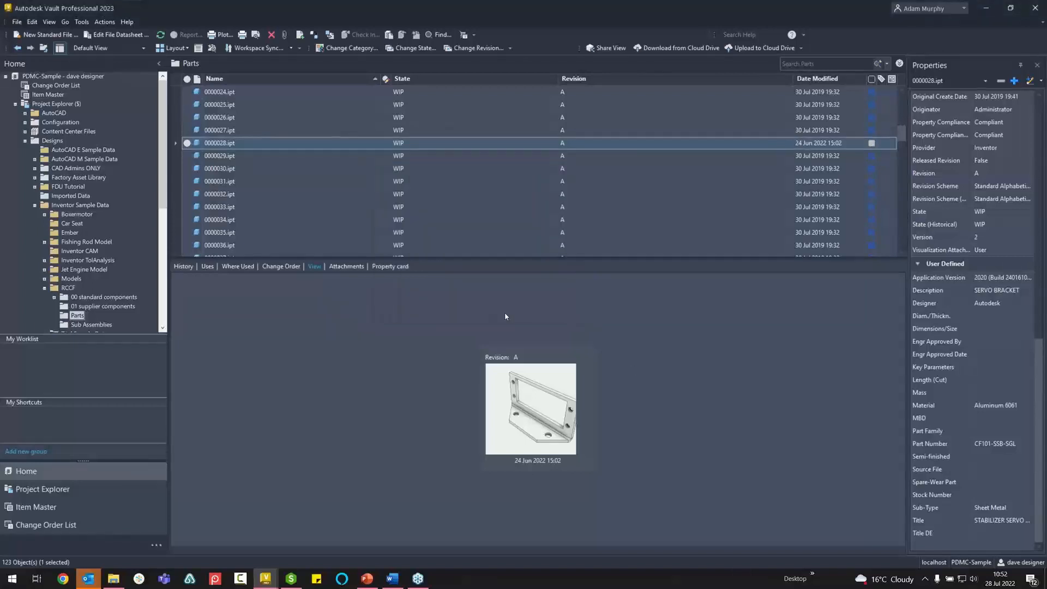
Open the Job Server Queue, view the details of the pending 0000028.ipt file generator job, and put the queue away.
{"action": "left_click", "coordinate": [82, 22]}
{"action": "left_click", "coordinate": [127, 101]}
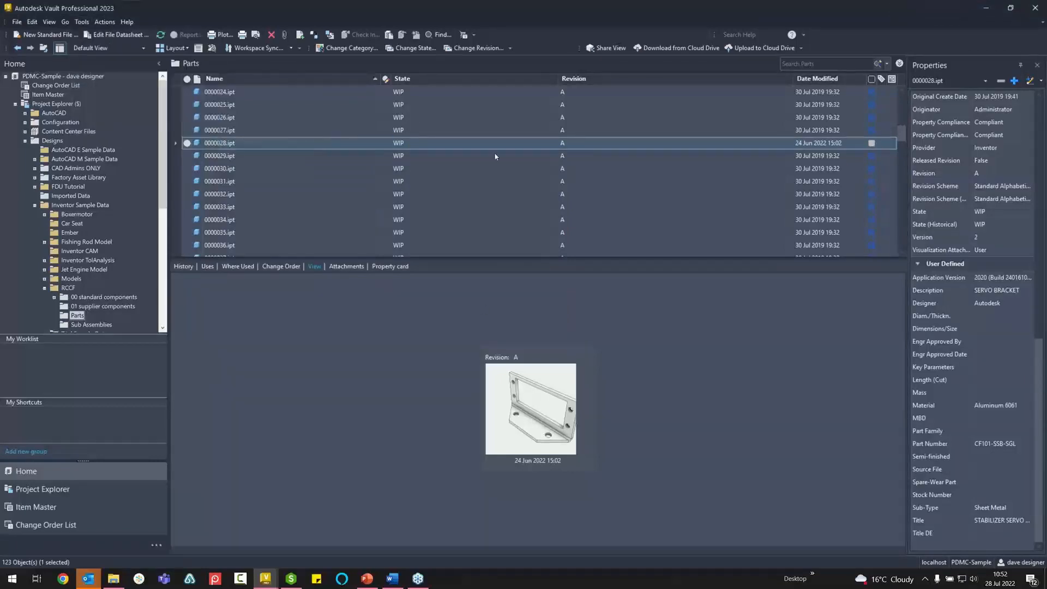
{"action": "left_click", "coordinate": [272, 229]}
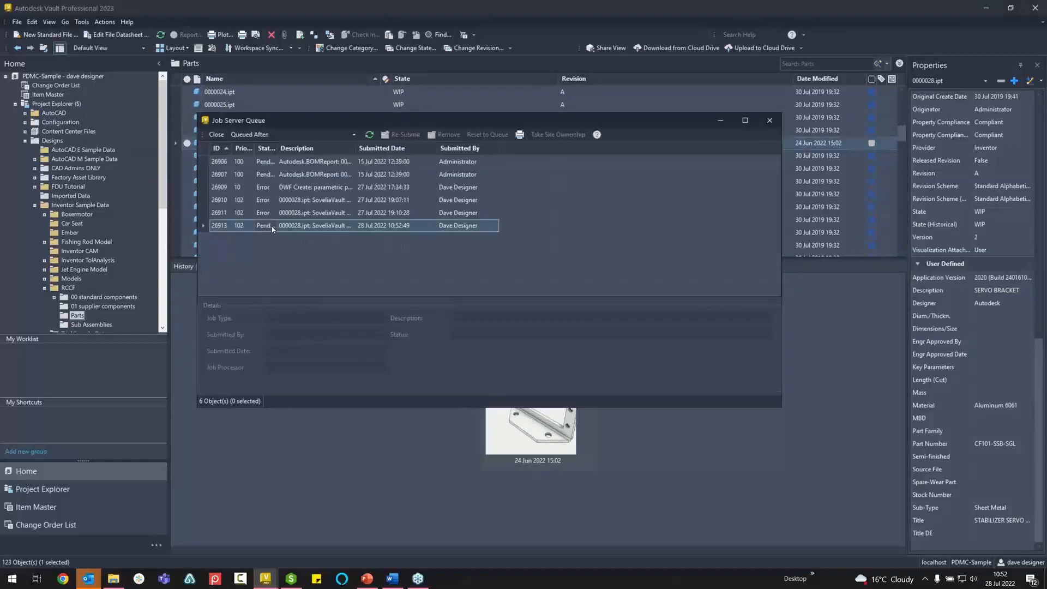
{"action": "left_click_drag", "start_coordinate": [319, 352], "coordinate": [266, 351]}
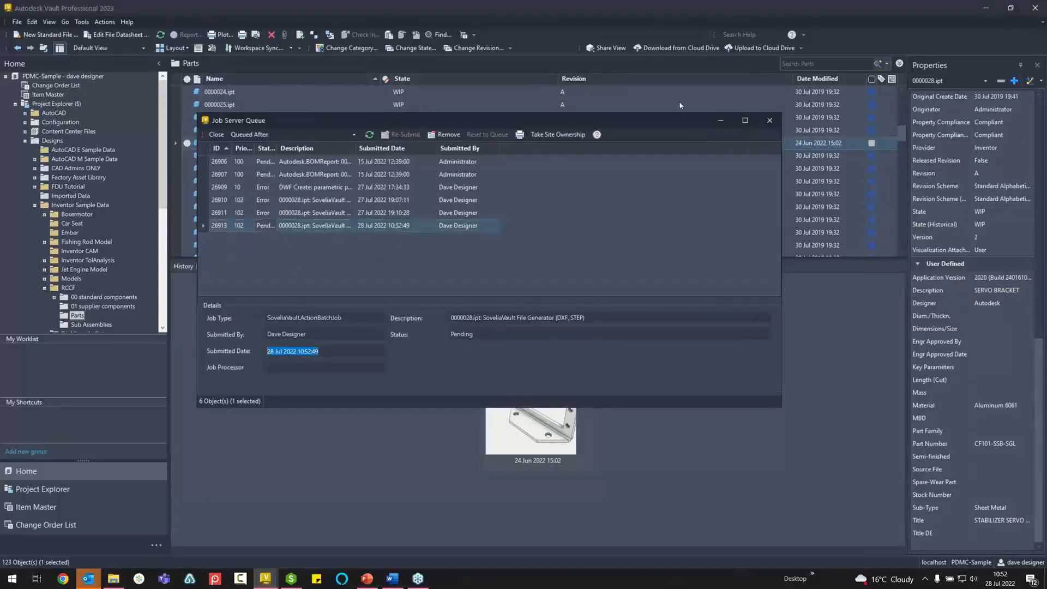
{"action": "left_click", "coordinate": [720, 121]}
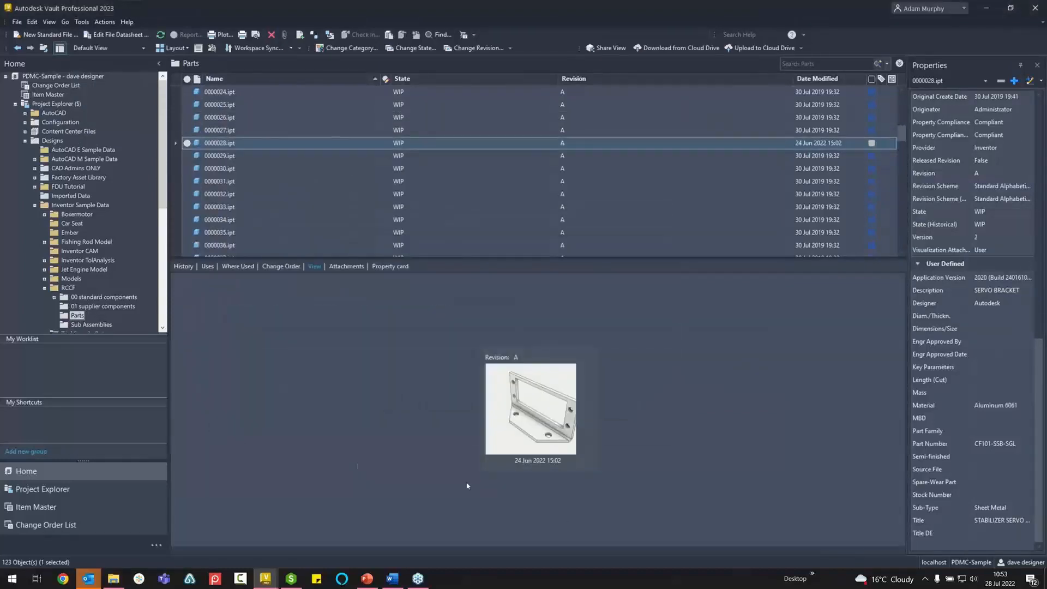
Bring up the Job Processor, watch it process the DXF and STEP job for 0000028.ipt, and get its window out of the way.
{"action": "left_click", "coordinate": [925, 579]}
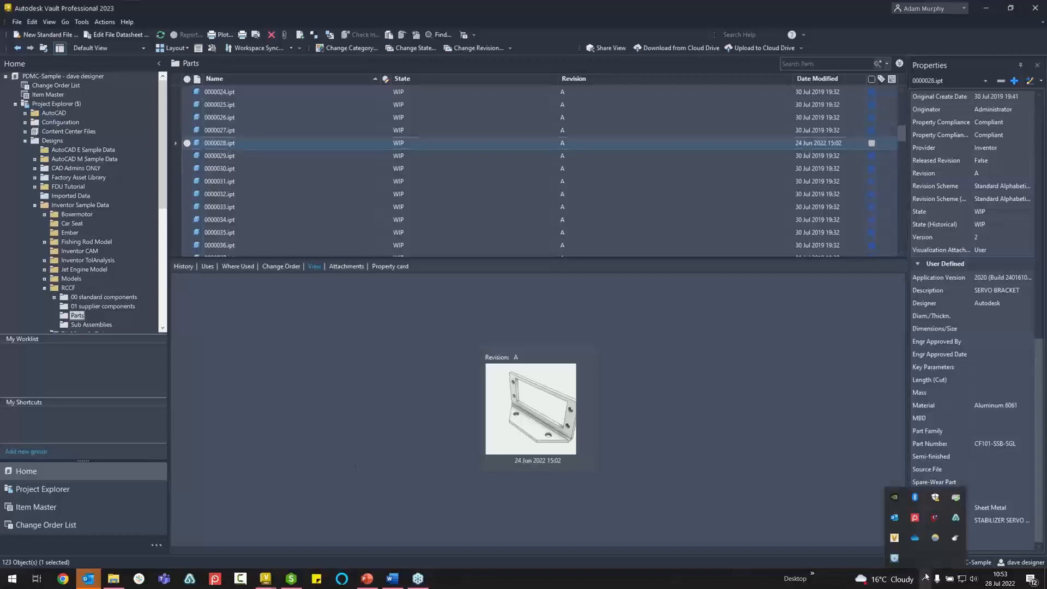
{"action": "left_click", "coordinate": [894, 538]}
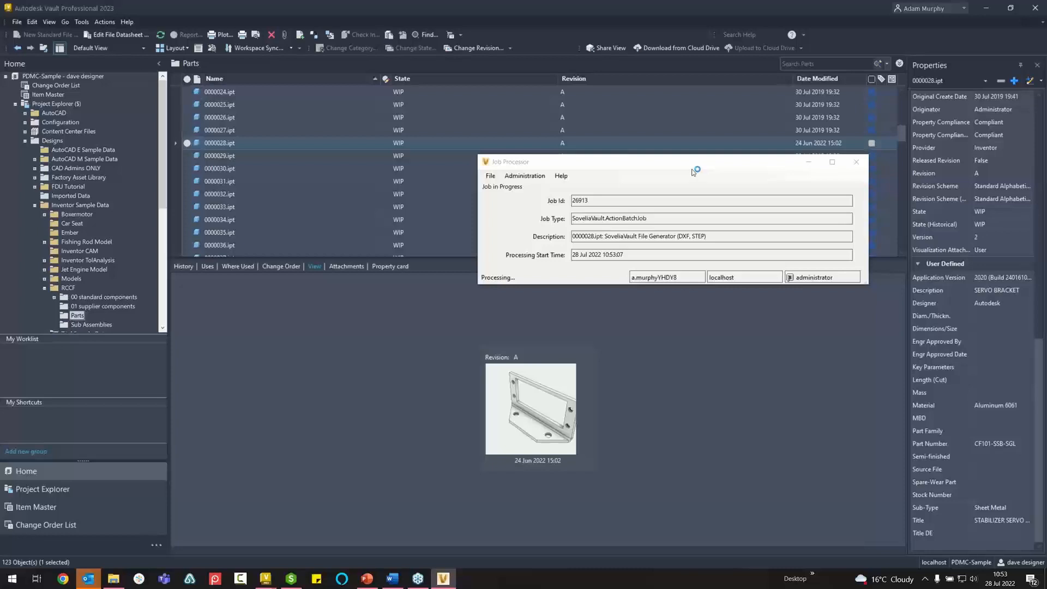
{"action": "left_click_drag", "start_coordinate": [699, 165], "coordinate": [1046, 218]}
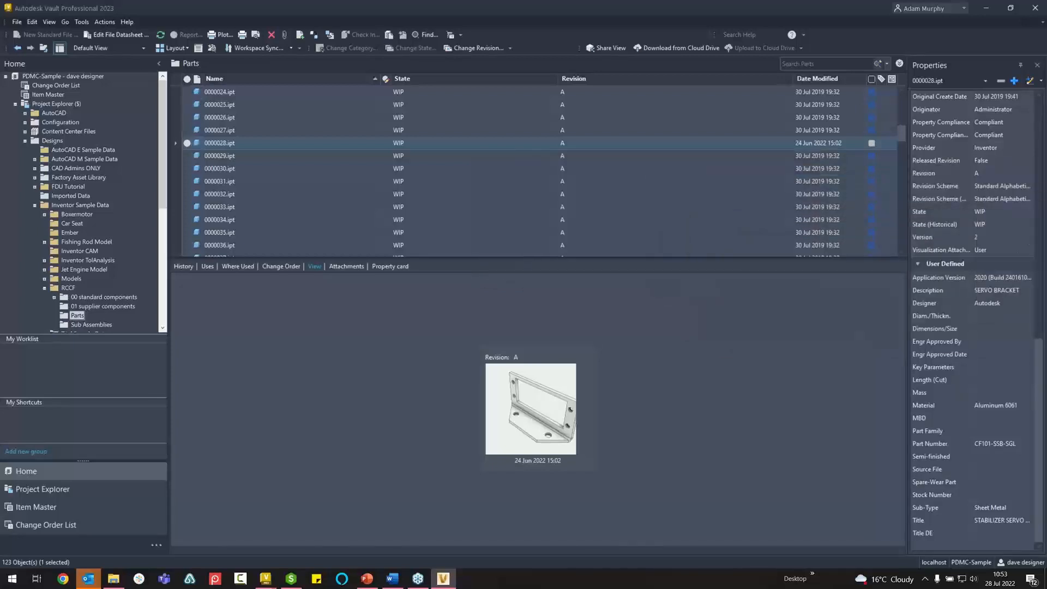
{"action": "left_click_drag", "start_coordinate": [1046, 183], "coordinate": [712, 163]}
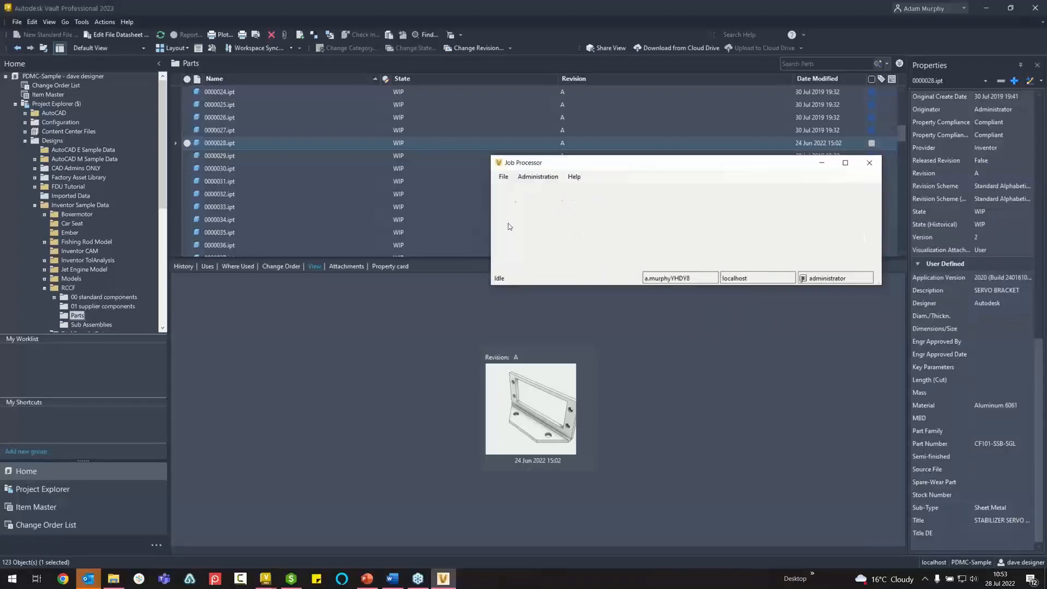
{"action": "left_click_drag", "start_coordinate": [725, 166], "coordinate": [747, 167]}
{"action": "left_click", "coordinate": [844, 164]}
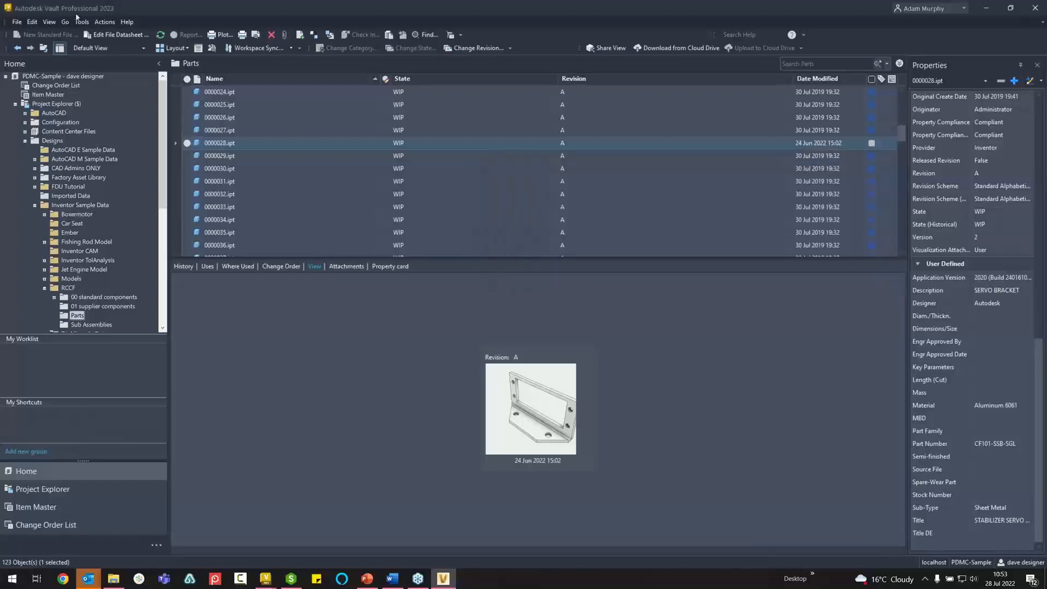
Refresh the Parts folder and look at the generated 0000028.dxf and 0000028.stp files beside the source part.
{"action": "left_click", "coordinate": [160, 35]}
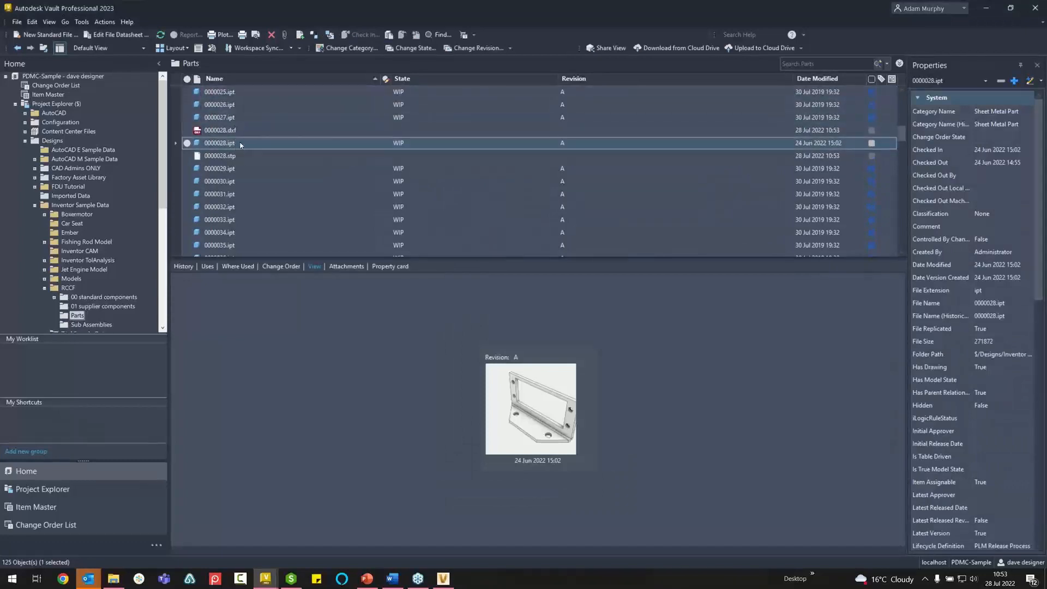
{"action": "left_click", "coordinate": [240, 131]}
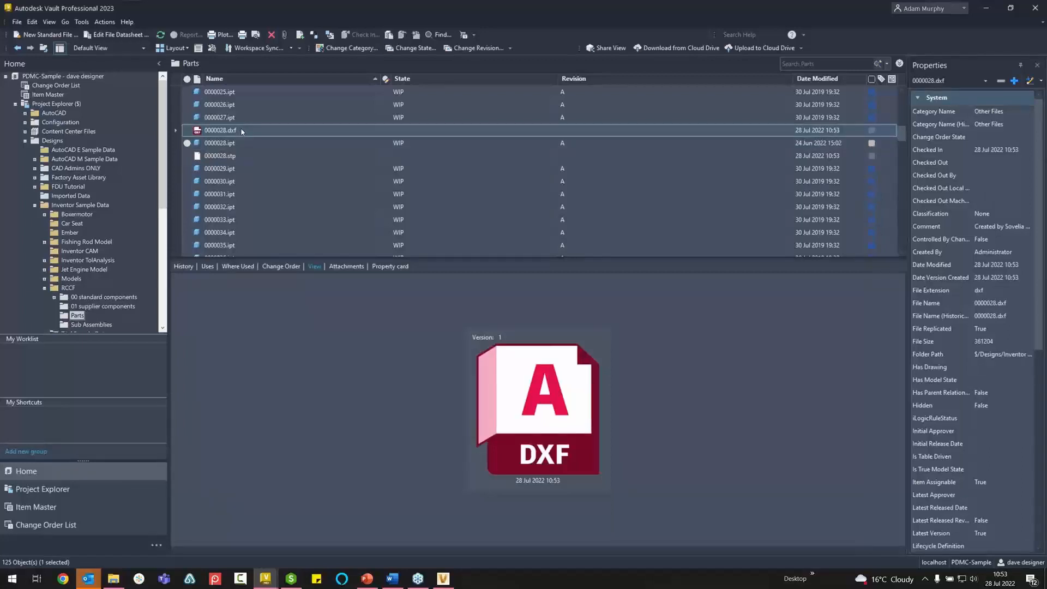
{"action": "left_click", "coordinate": [247, 155]}
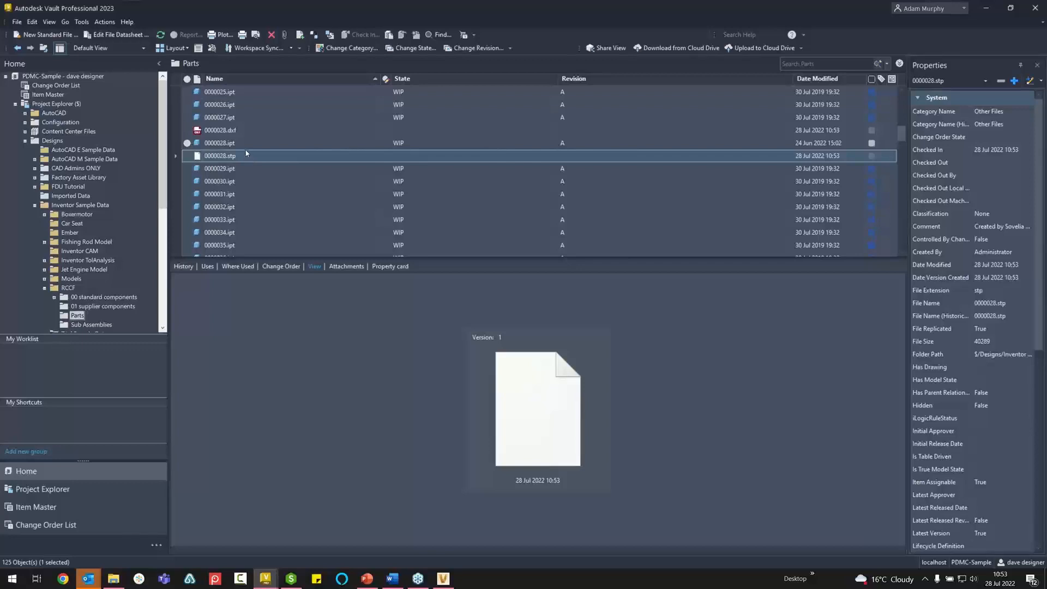
{"action": "left_click", "coordinate": [250, 143]}
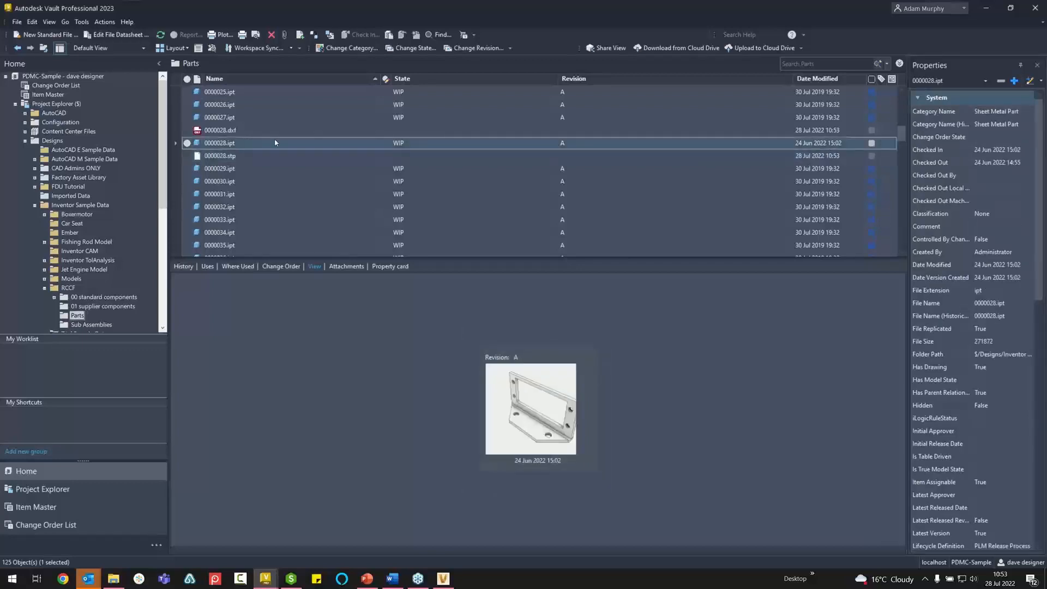
Switch to File Explorer, preview the contents of the CF101-SSB-SGL folder in Sovelia Output, and return to Vault.
{"action": "mouse_move", "coordinate": [122, 585]}
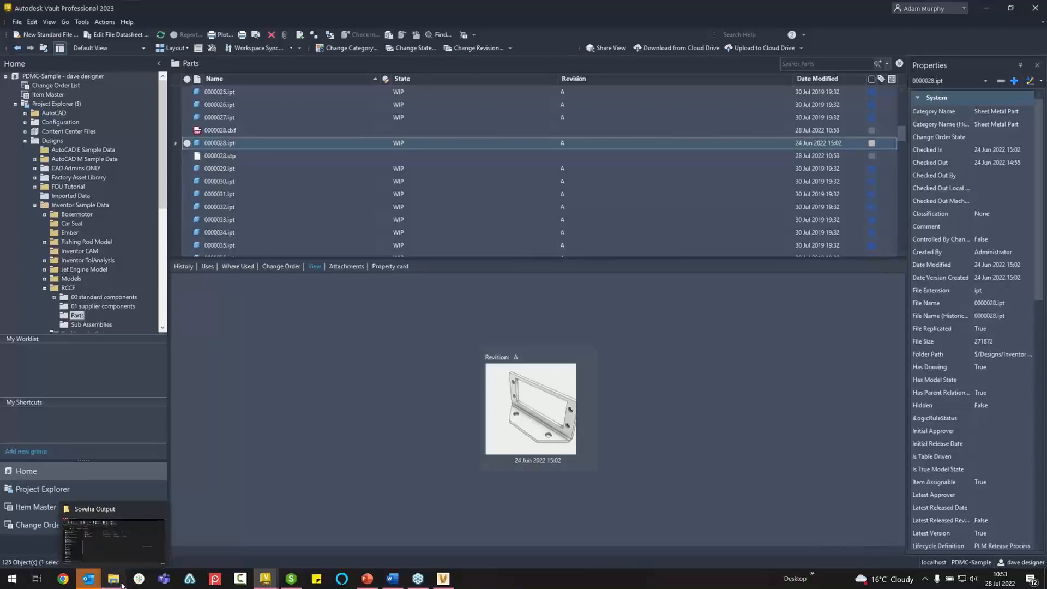
{"action": "left_click", "coordinate": [122, 584]}
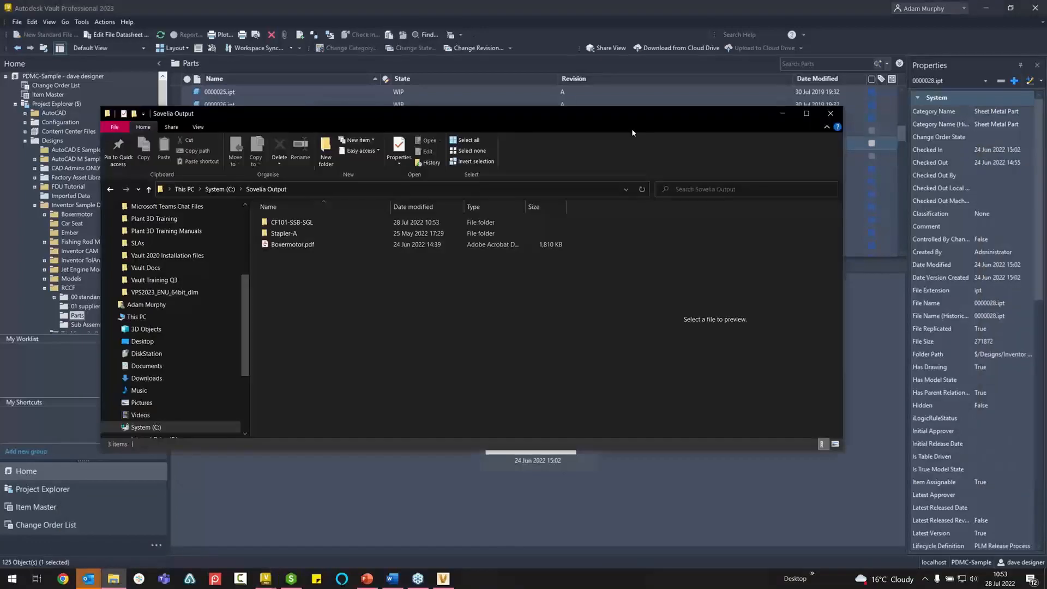
{"action": "left_click", "coordinate": [323, 237]}
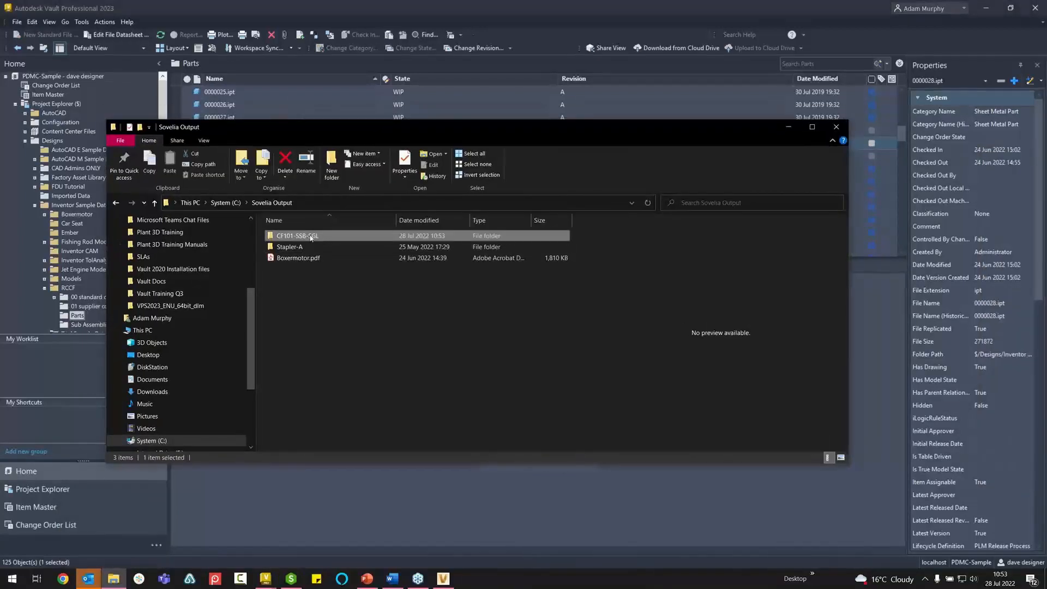
{"action": "mouse_move", "coordinate": [308, 240]}
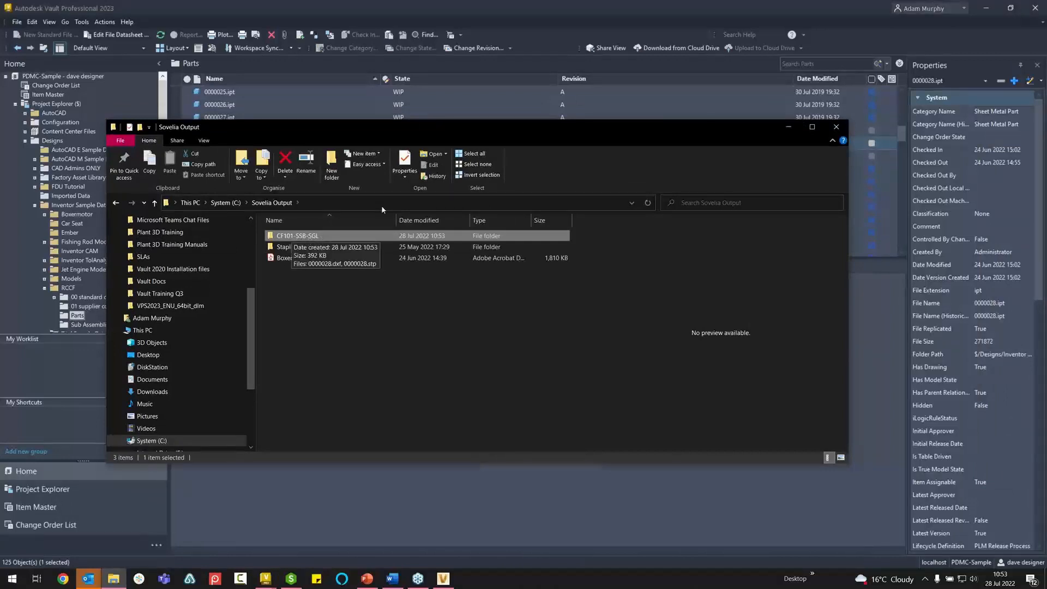
{"action": "left_click_drag", "start_coordinate": [491, 131], "coordinate": [544, 371]}
{"action": "left_click", "coordinate": [1011, 336]}
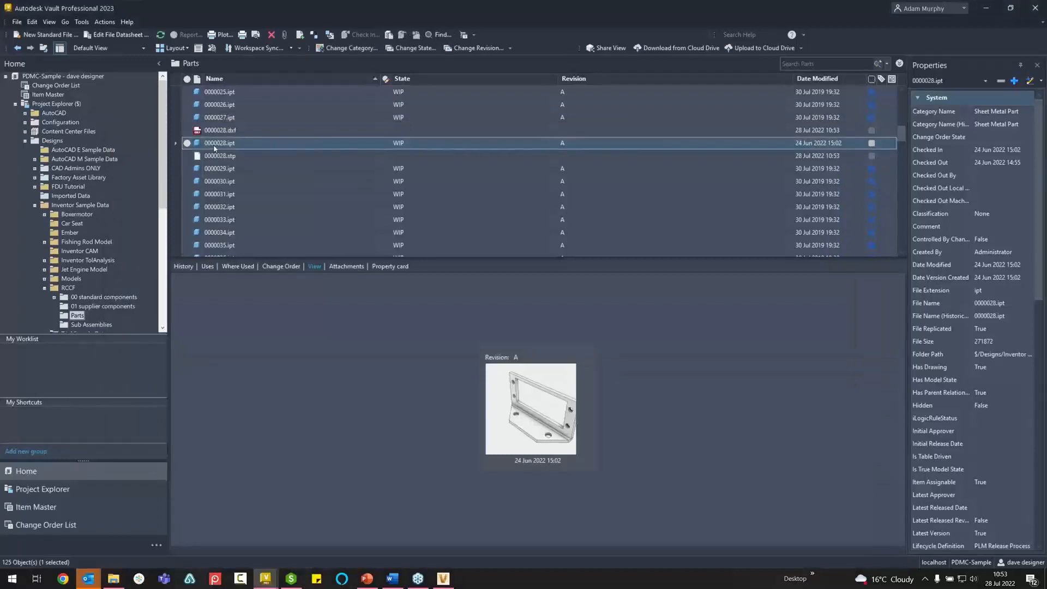
Check the Part Number property of 0000028.ipt, and view the exported files in the matching CF101-SSB-SGL folder in File Explorer.
{"action": "scroll", "coordinate": [966, 228], "scroll_direction": "down", "scroll_amount": 12}
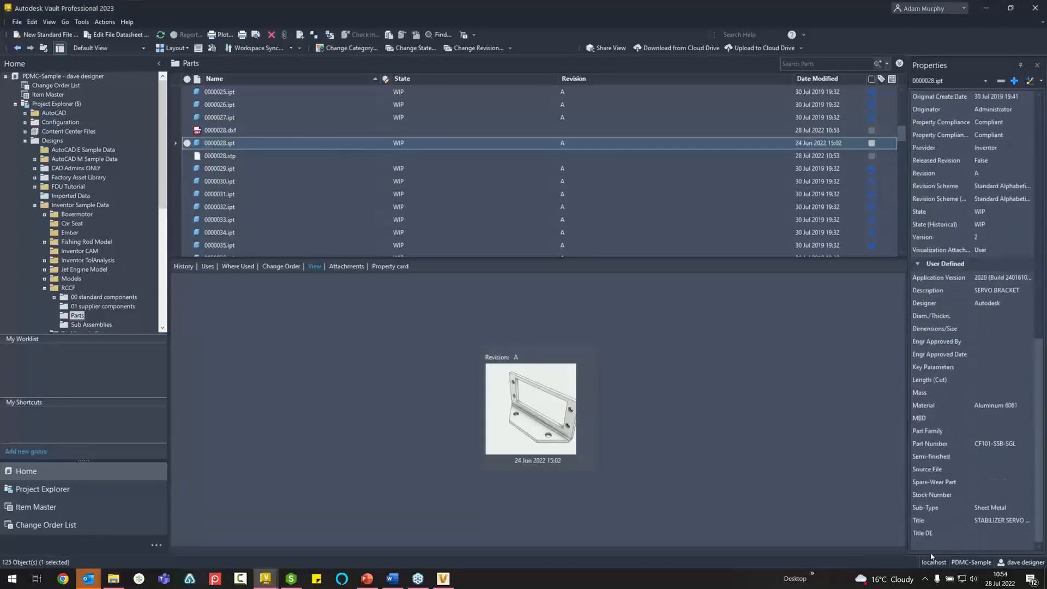
{"action": "left_click", "coordinate": [1003, 445]}
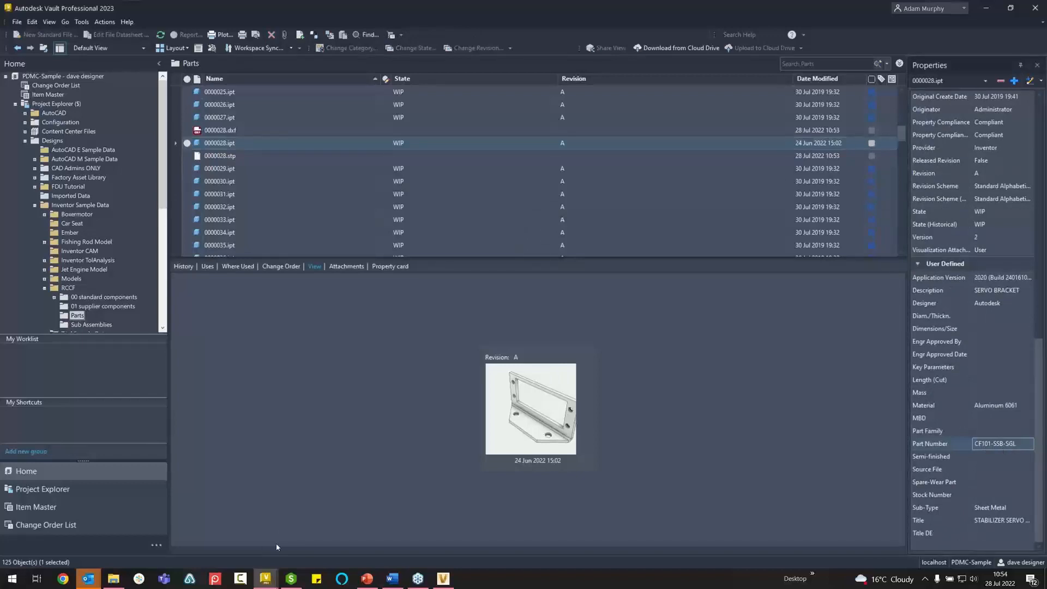
{"action": "left_click", "coordinate": [119, 579]}
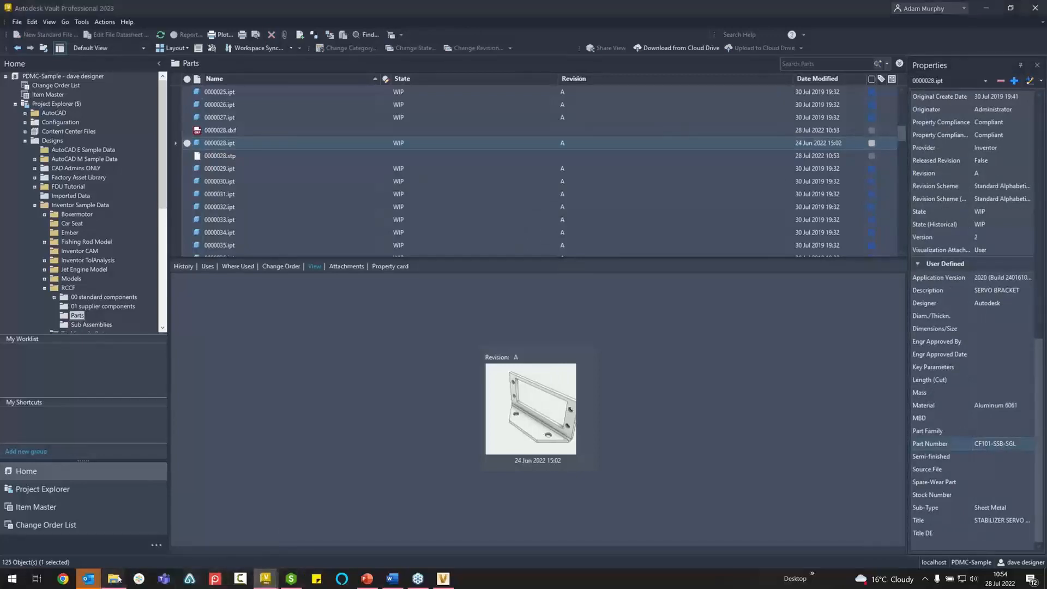
{"action": "left_click_drag", "start_coordinate": [647, 369], "coordinate": [627, 141]}
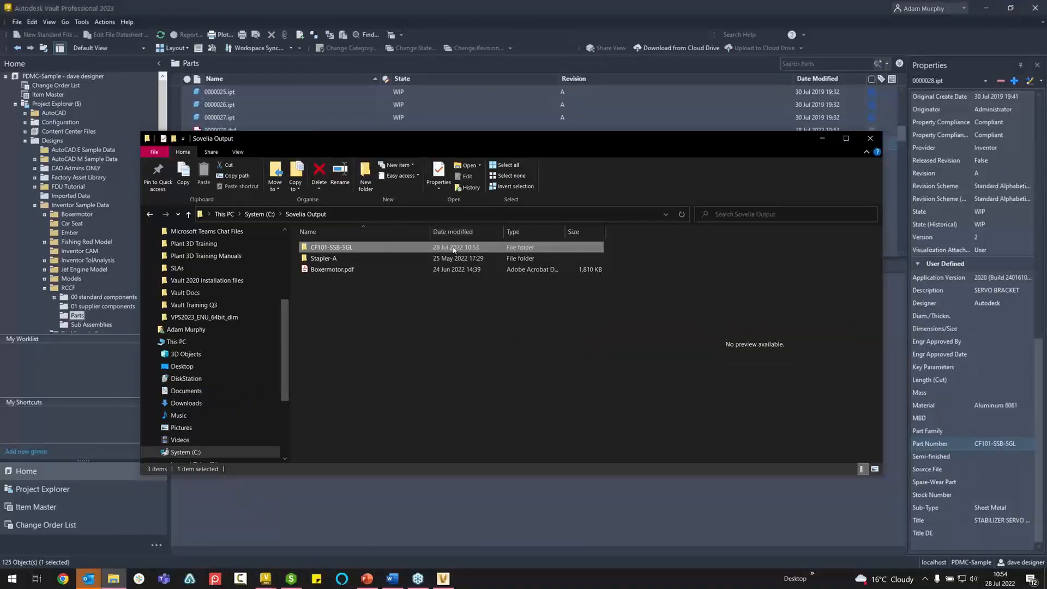
{"action": "double_click", "coordinate": [339, 247]}
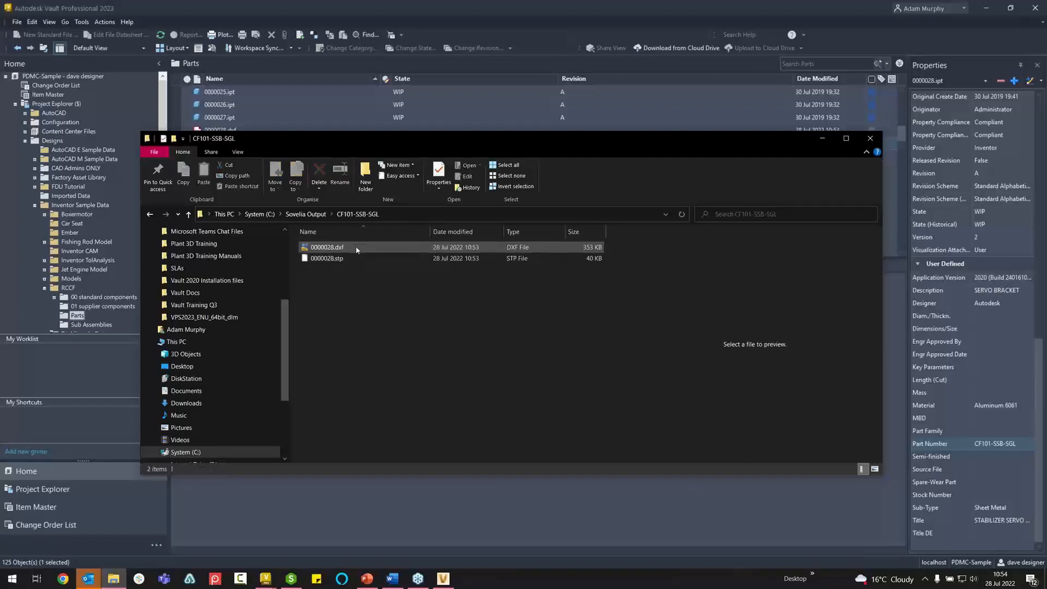
{"action": "left_click", "coordinate": [349, 258]}
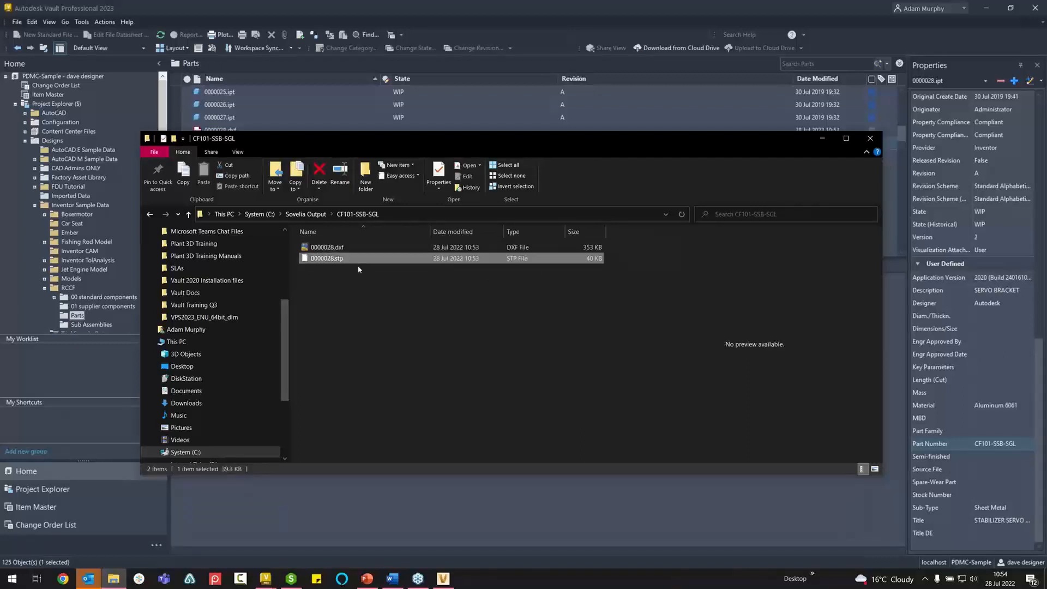
Go back to the Sovelia Output folder and open Stapler.pdf from the Stapler-A folder.
{"action": "left_click", "coordinate": [305, 214]}
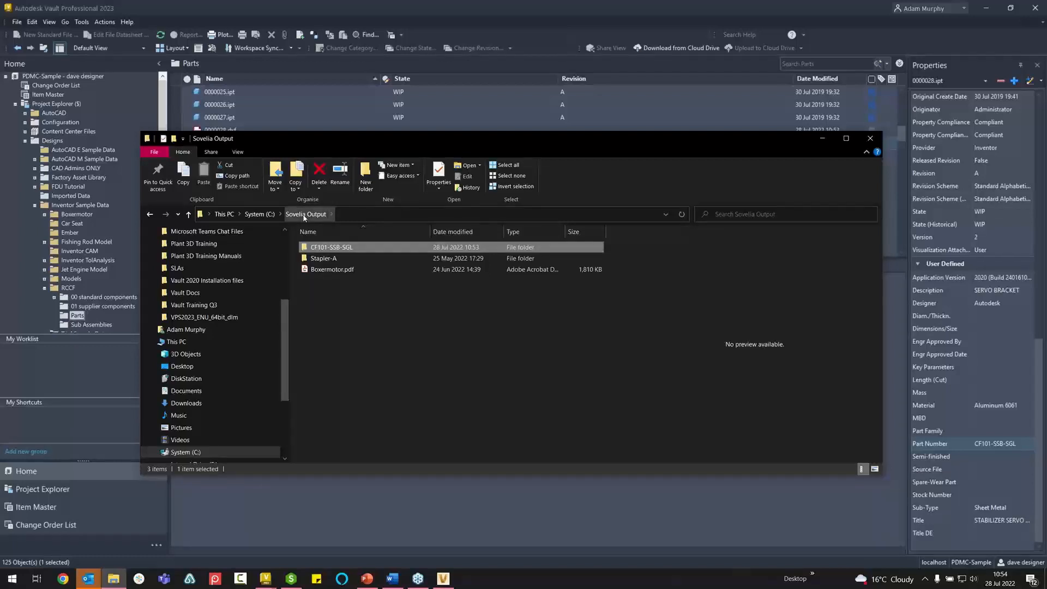
{"action": "double_click", "coordinate": [330, 258]}
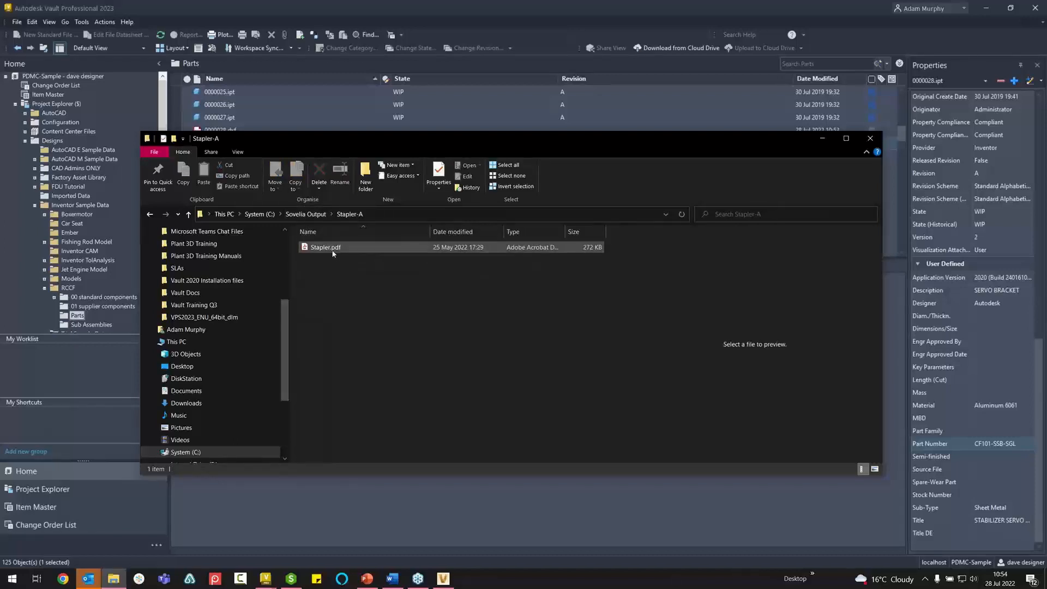
{"action": "left_click", "coordinate": [328, 248]}
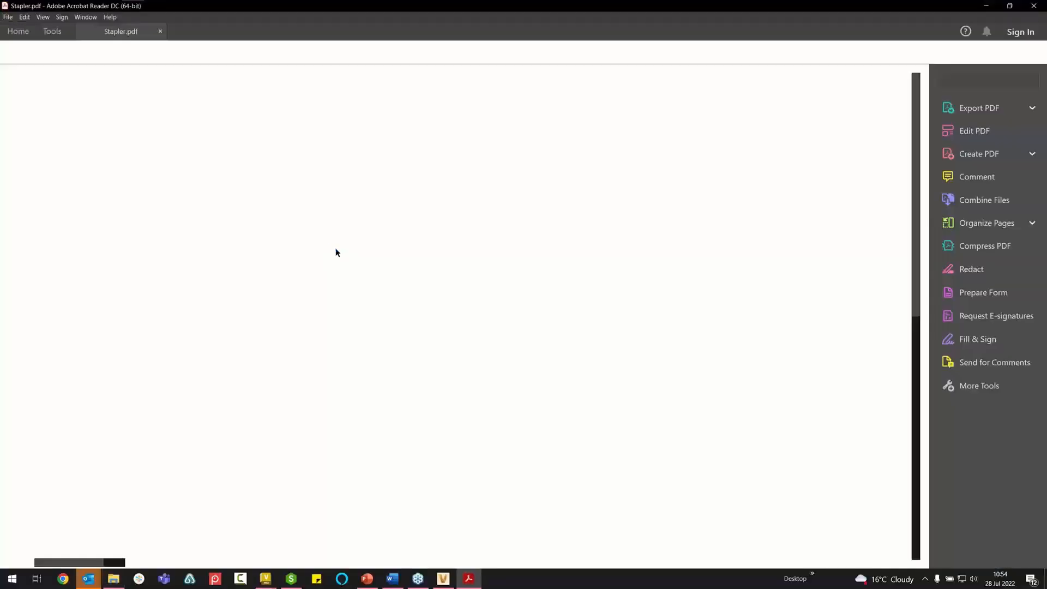